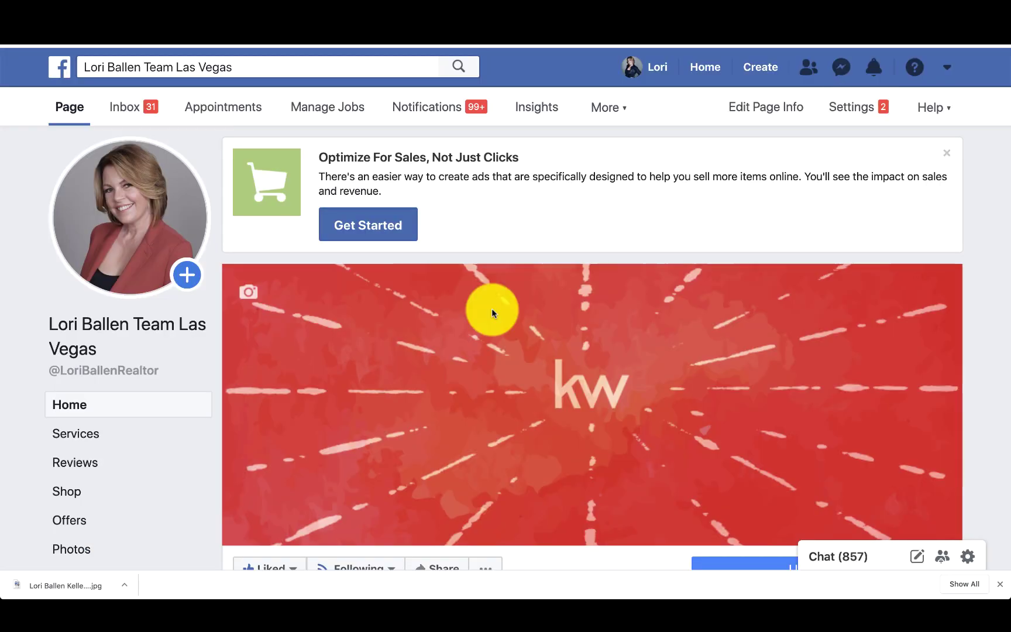
# Return to the KW Command dashboard and open the Designs template area.
pyautogui.scroll(-2, 580, 463)
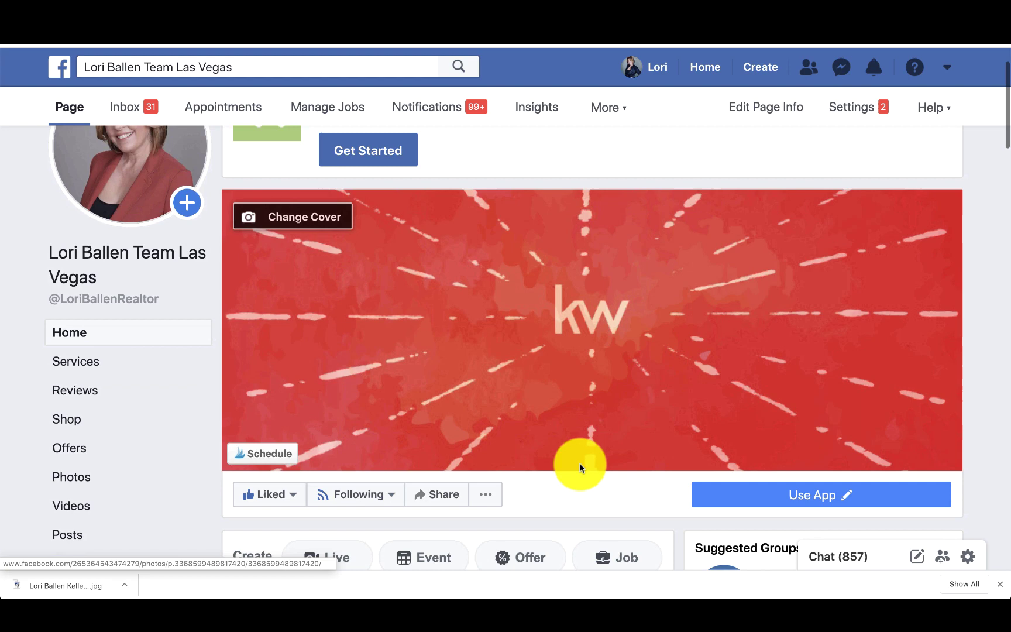
pyautogui.scroll(-1, 579, 463)
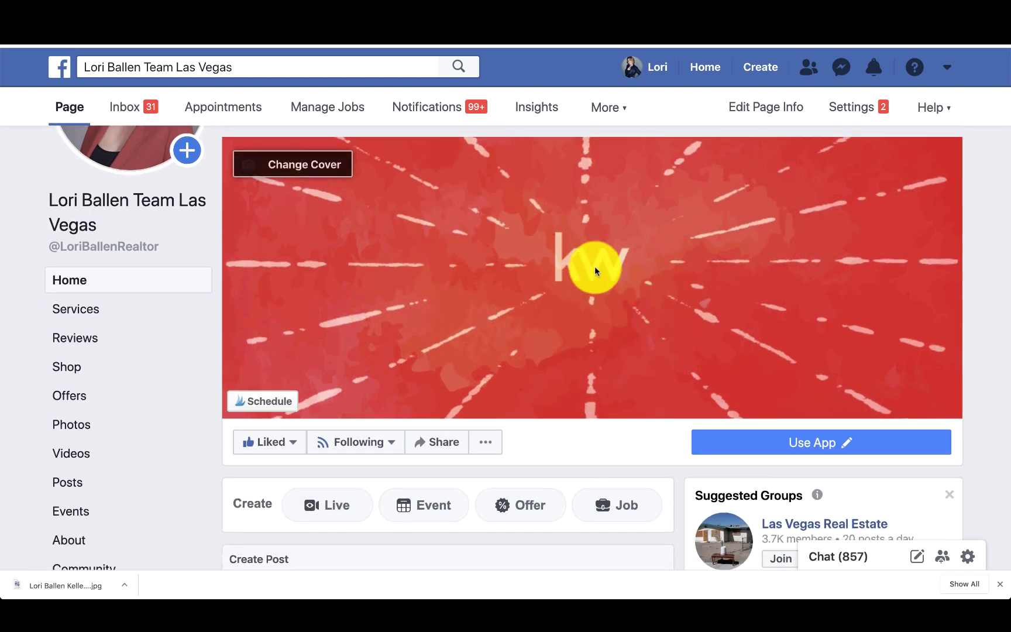
pyautogui.scroll(-1, 590, 288)
pyautogui.scroll(2, 590, 287)
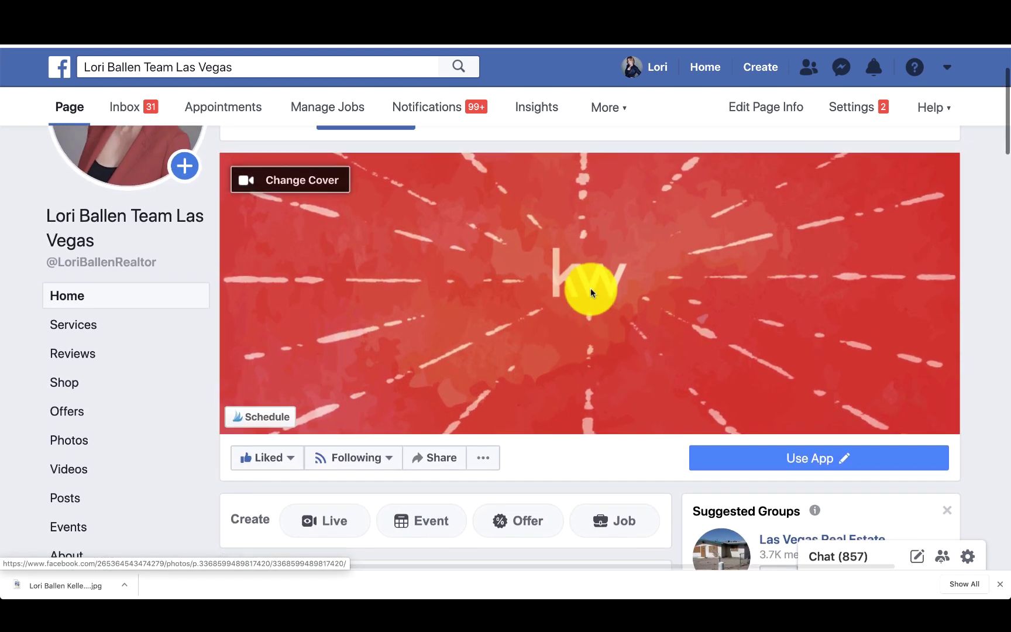
pyautogui.scroll(-1, 590, 287)
pyautogui.scroll(2, 590, 287)
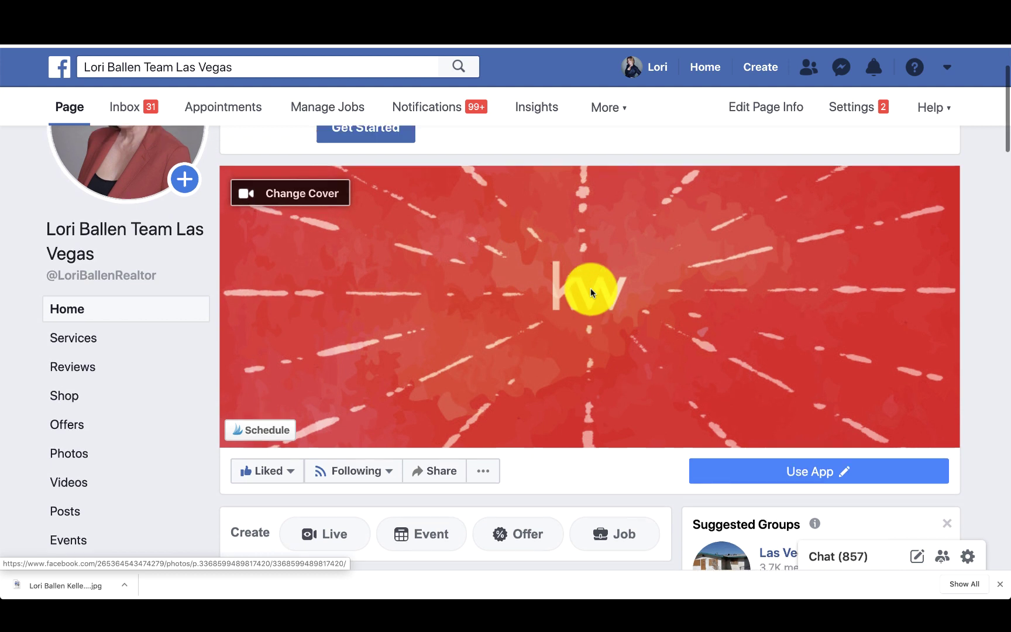
pyautogui.scroll(-1, 590, 287)
pyautogui.scroll(1, 590, 288)
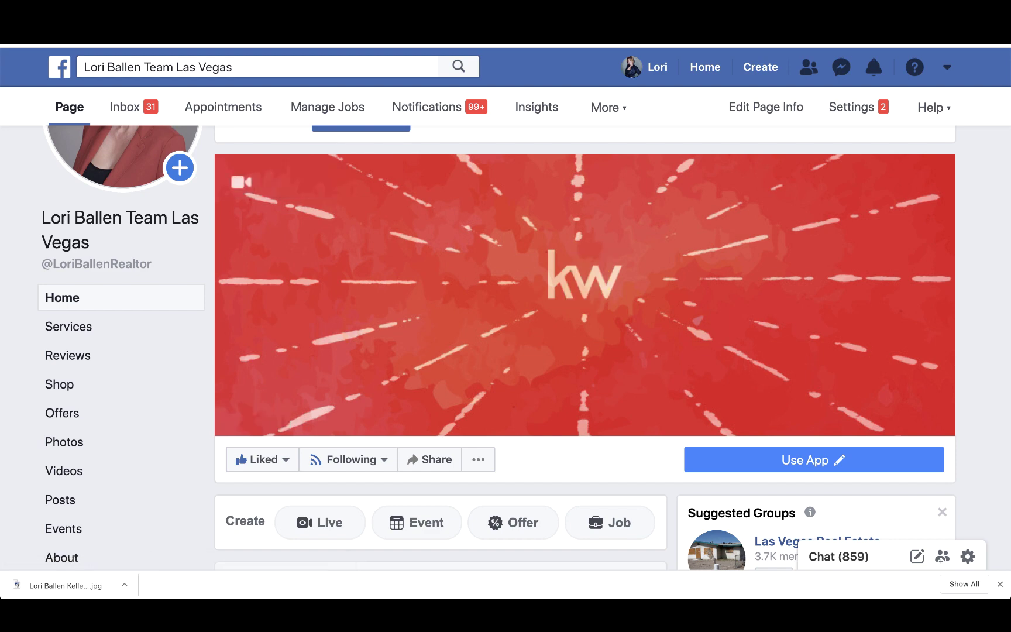
pyautogui.hotkey('ctrl', 'Tab')
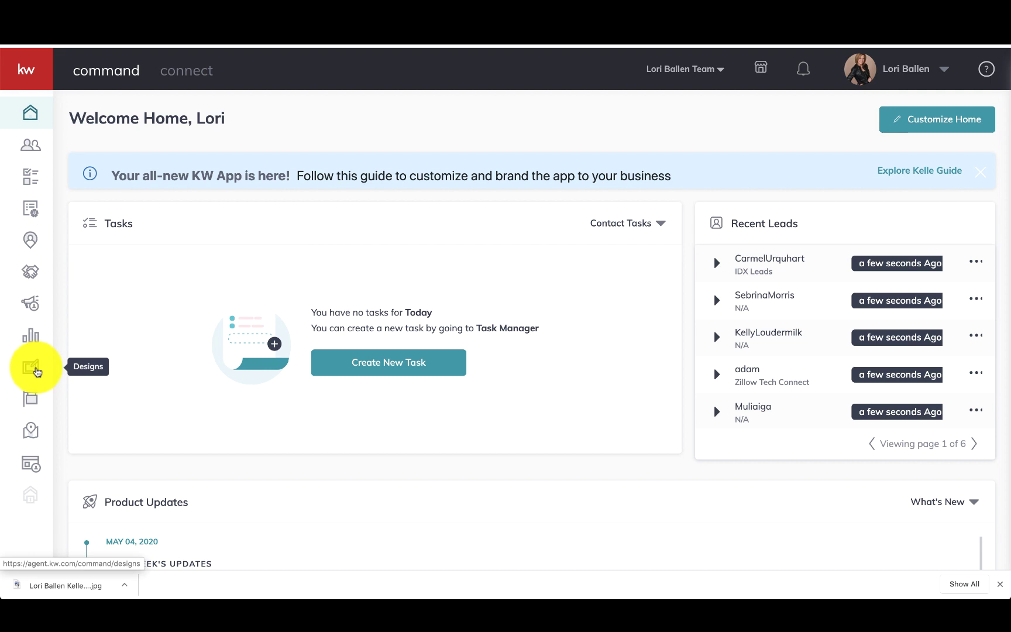
pyautogui.click(36, 371)
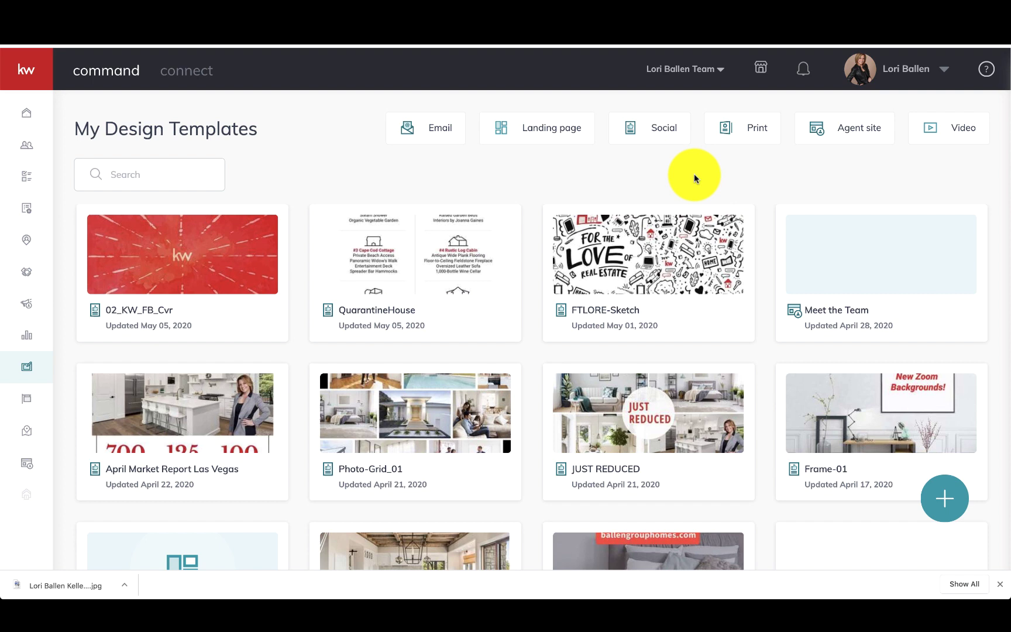
# Compare the Video, Agent site, Print, Social, Landing page and Email template filters, then start a new design.
pyautogui.click(937, 134)
pyautogui.click(851, 130)
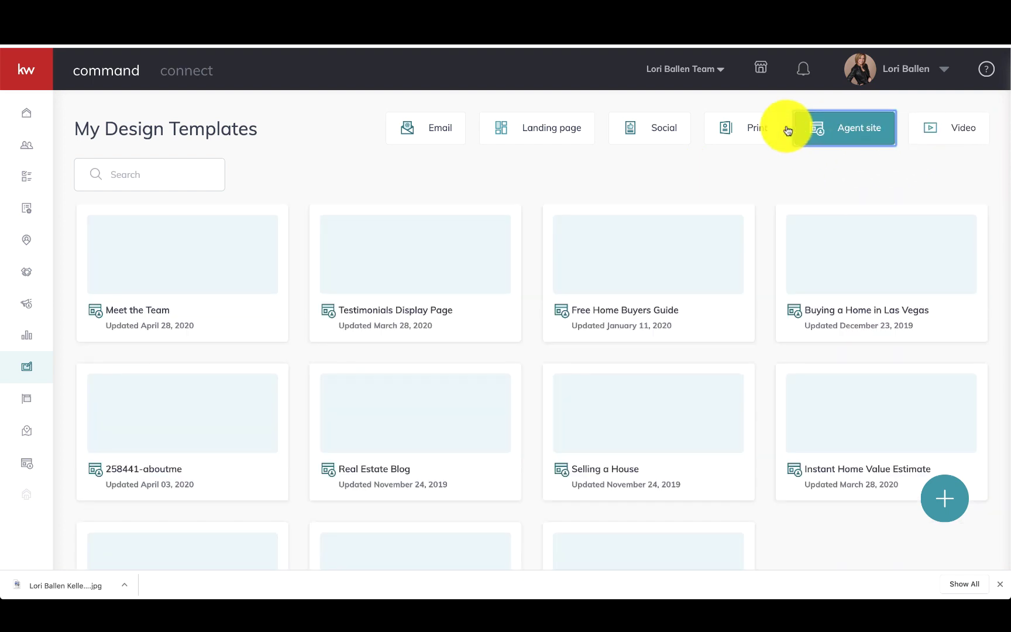
pyautogui.click(759, 131)
pyautogui.click(635, 128)
pyautogui.click(538, 130)
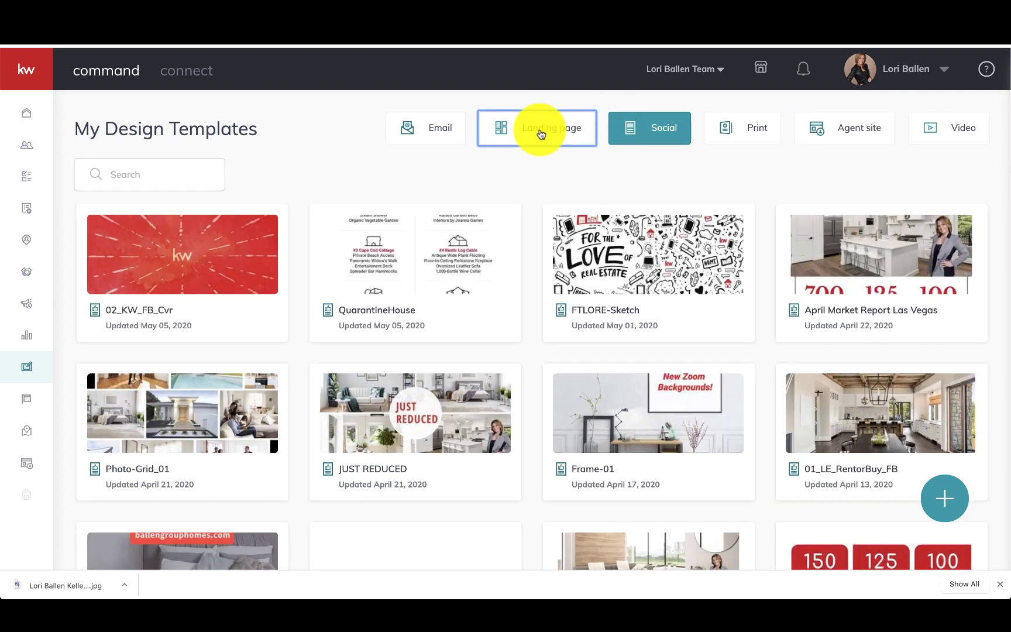
pyautogui.click(437, 136)
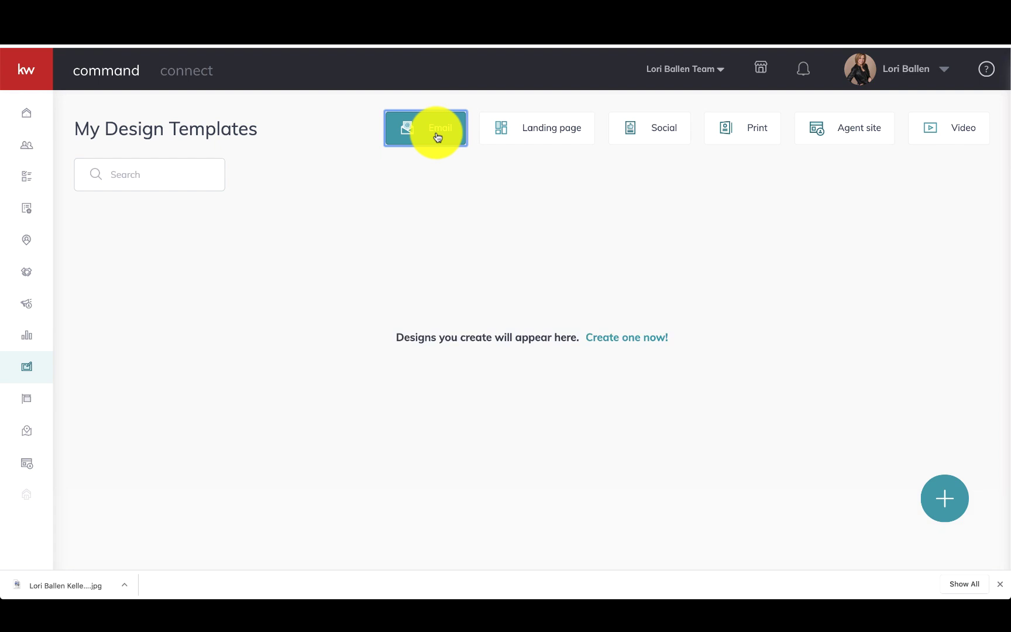
pyautogui.click(538, 135)
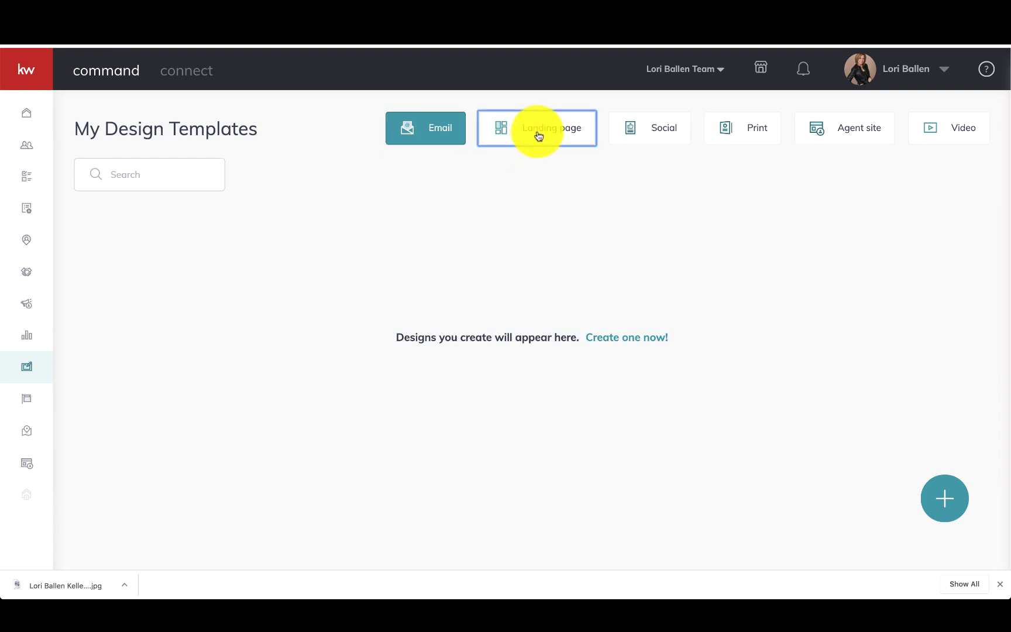
pyautogui.click(644, 136)
pyautogui.click(752, 134)
pyautogui.click(846, 130)
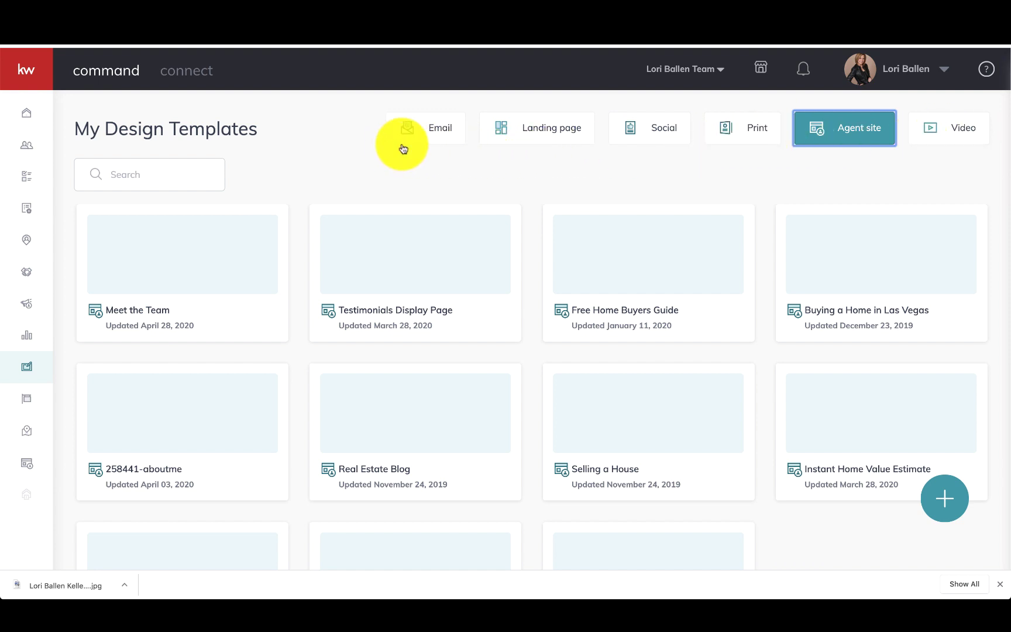
pyautogui.click(564, 130)
pyautogui.click(632, 138)
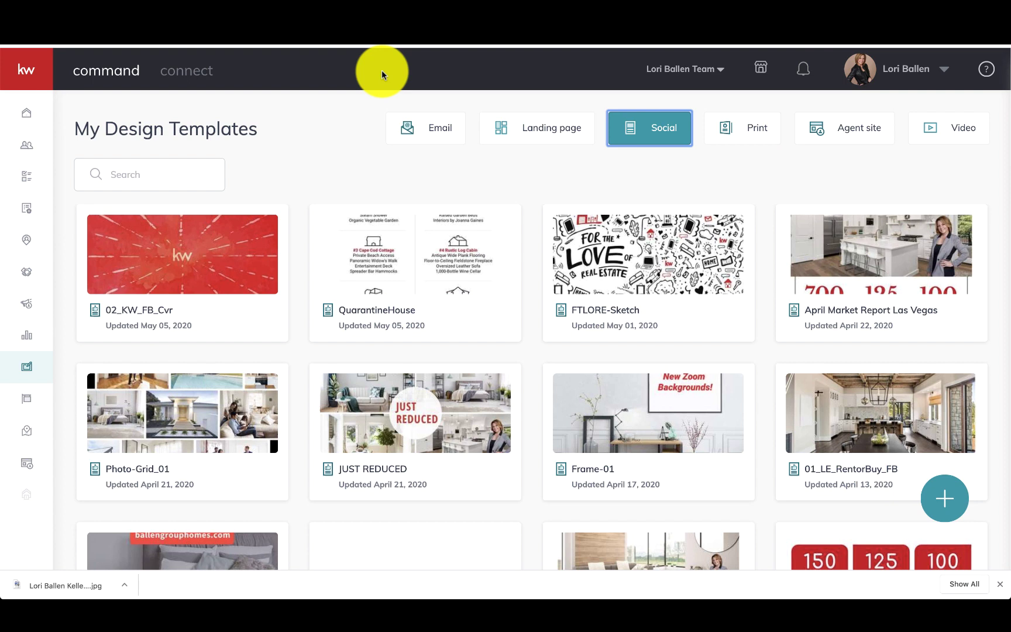
pyautogui.click(942, 501)
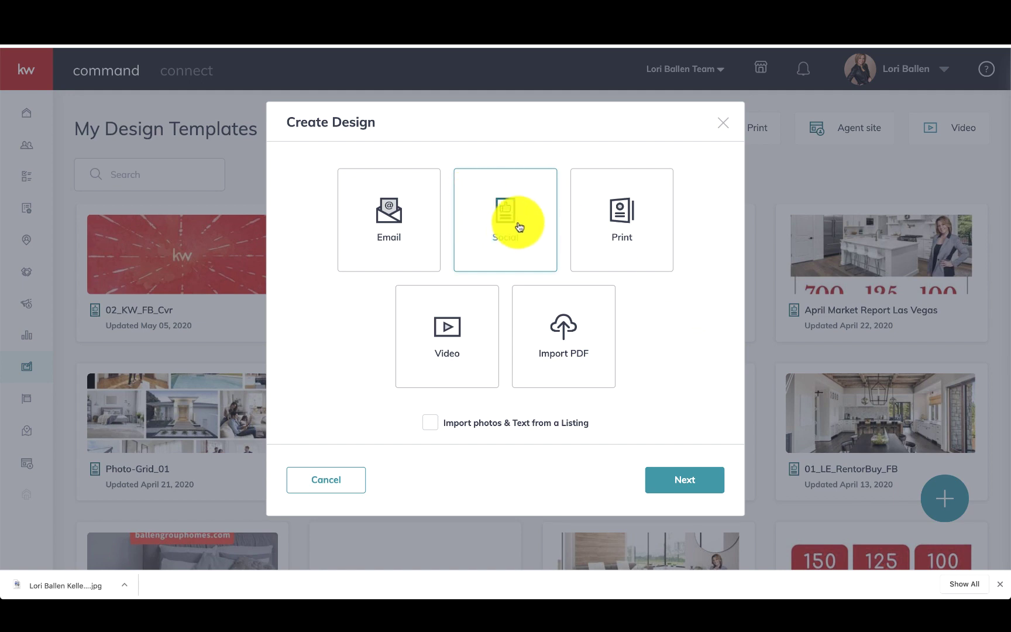
# Choose a Social design and open the Business Basics > Social Branding templates.
pyautogui.click(672, 489)
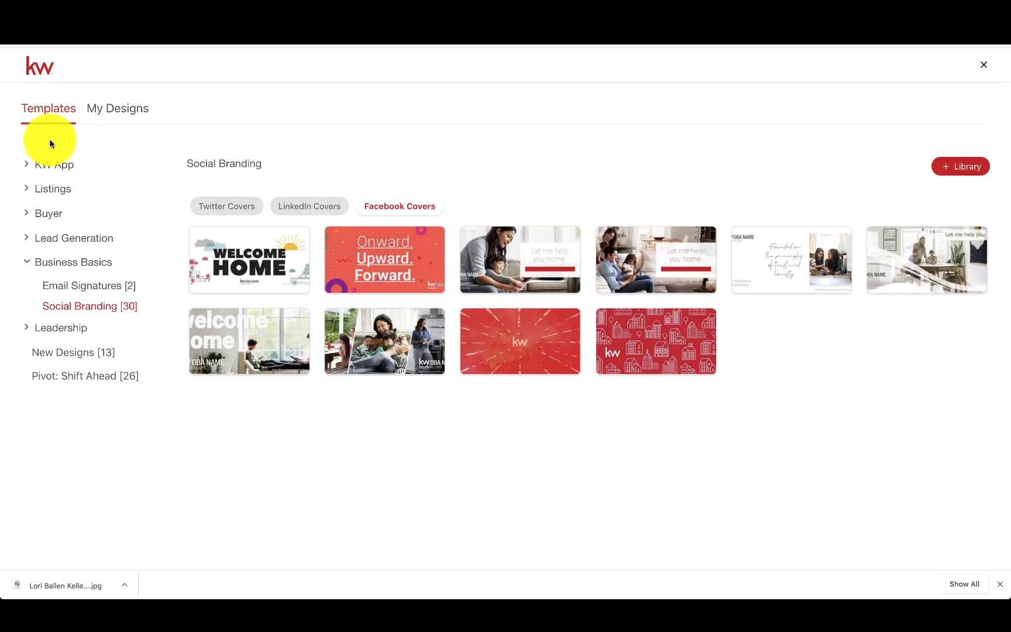
pyautogui.click(32, 264)
pyautogui.click(62, 262)
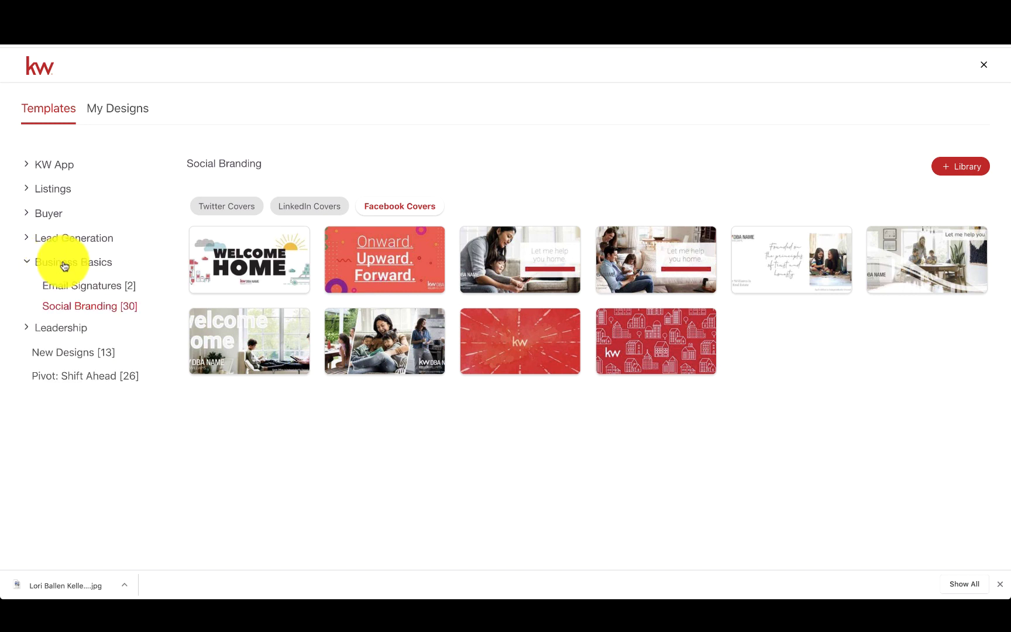
pyautogui.click(101, 304)
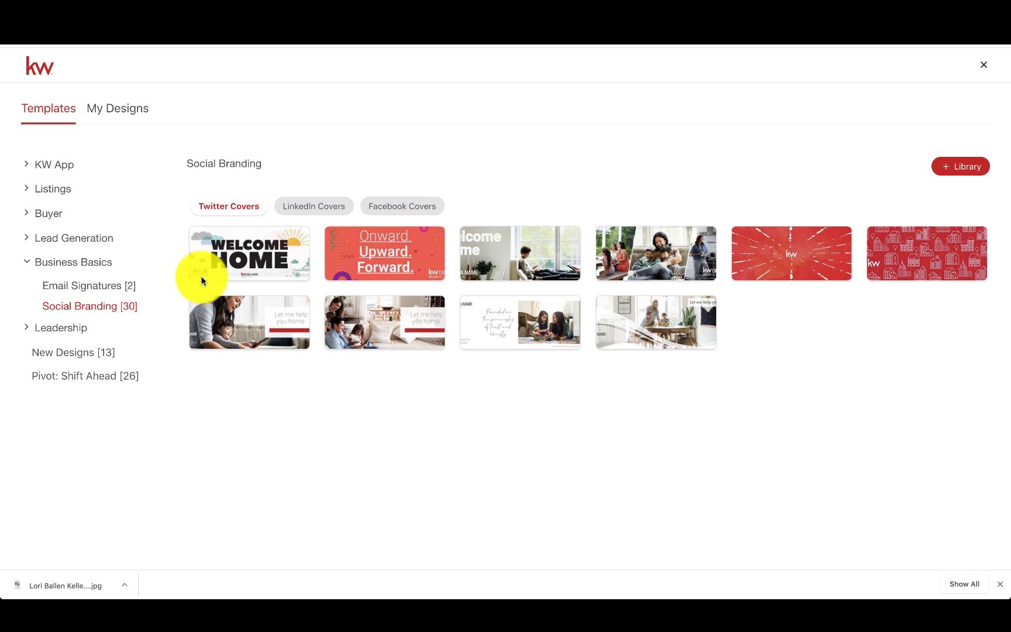
# Compare the Twitter, LinkedIn and Facebook cover filters, then use the Welcome Home Facebook cover.
pyautogui.click(316, 211)
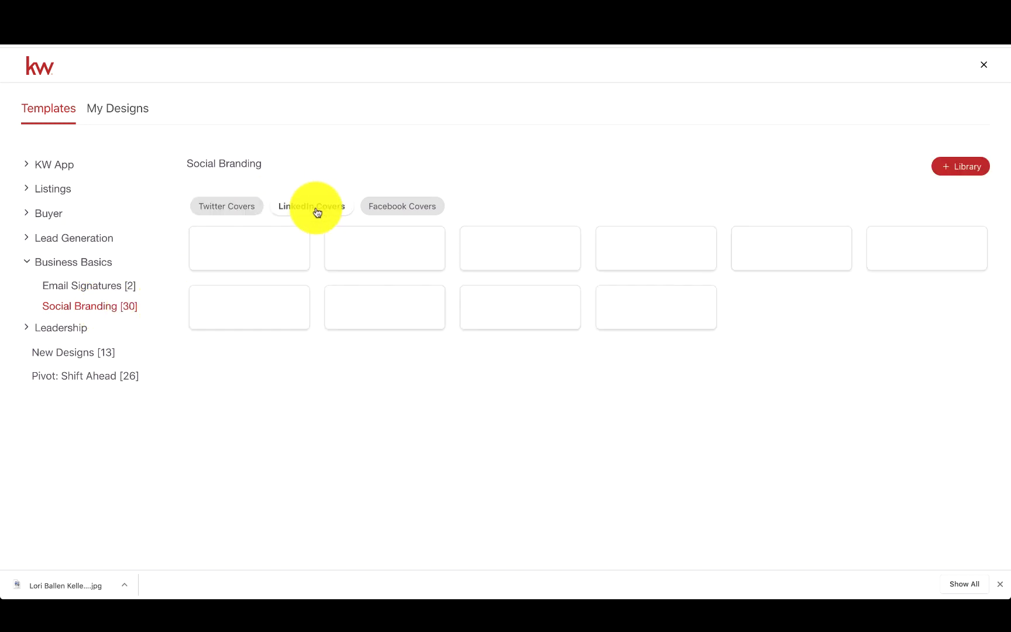
pyautogui.click(398, 209)
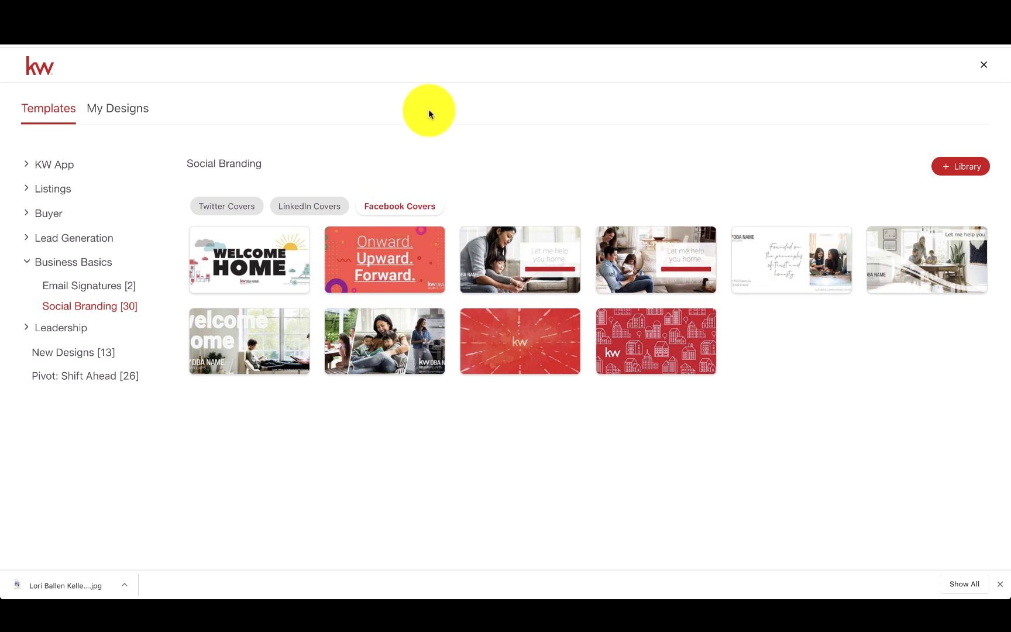
pyautogui.click(236, 209)
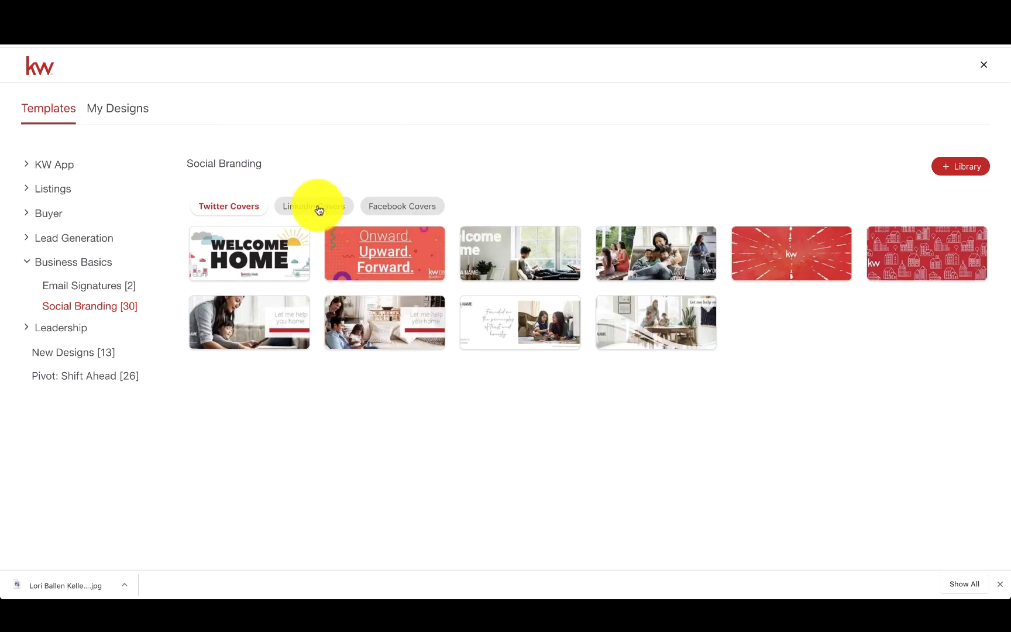
pyautogui.click(318, 208)
pyautogui.click(412, 210)
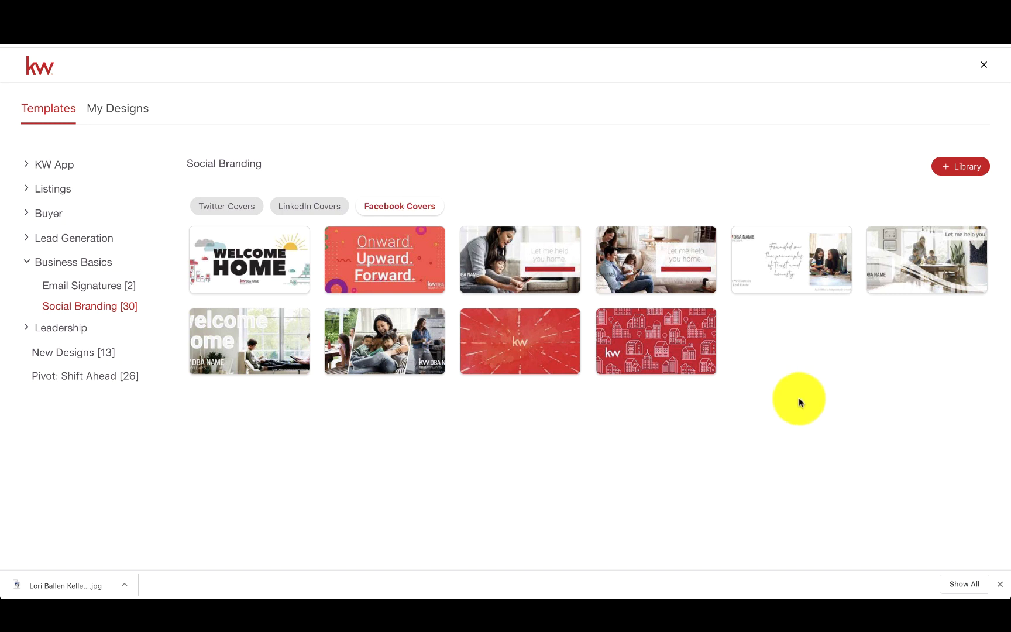
pyautogui.moveTo(272, 265)
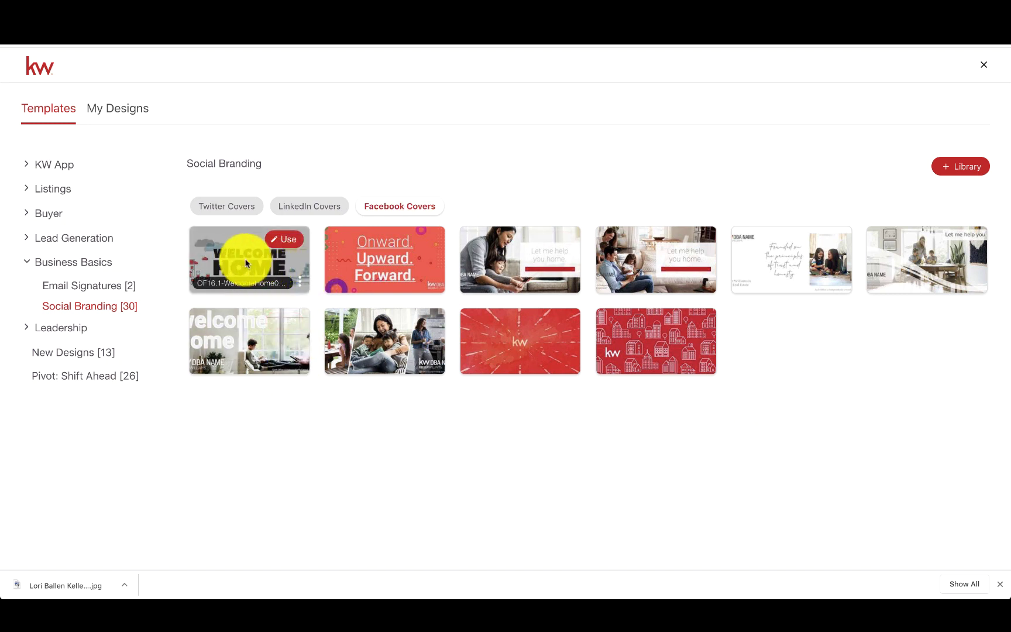
pyautogui.click(285, 241)
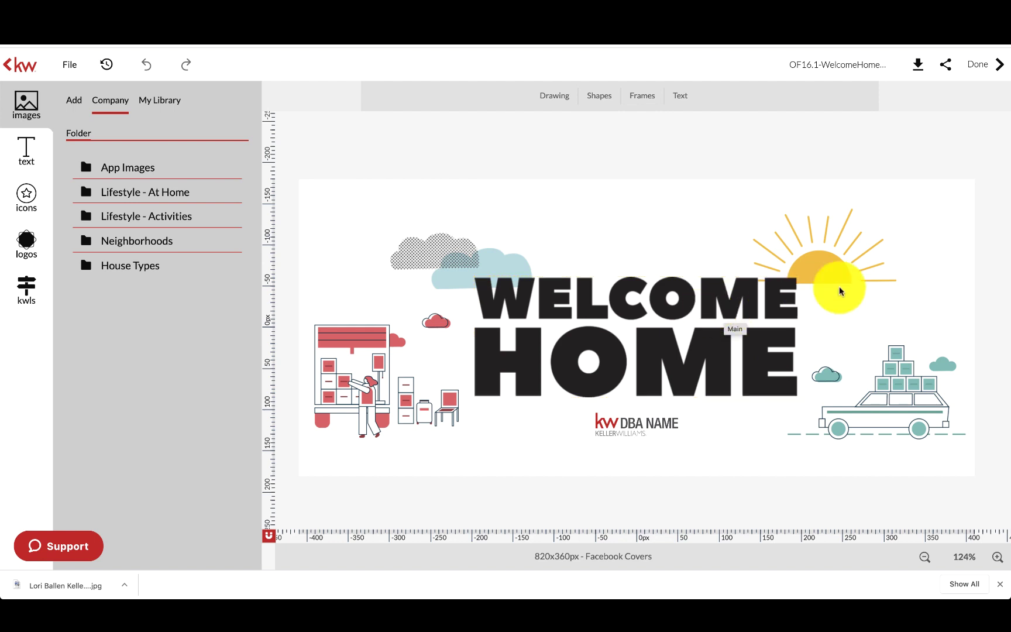
# Raise the sun illustration, nudge the car into place, and select the KW DBA NAME placeholder logo.
pyautogui.moveTo(836, 257); pyautogui.dragTo(853, 238)
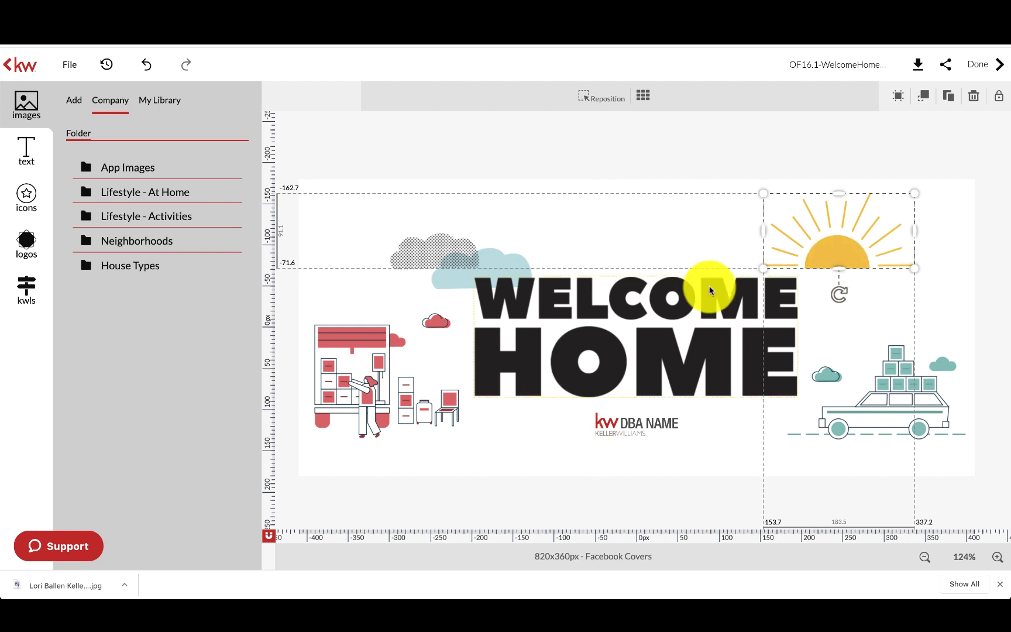
pyautogui.moveTo(953, 414)
pyautogui.mouseDown()
pyautogui.moveTo(826, 406)
pyautogui.moveTo(964, 406)
pyautogui.moveTo(931, 393)
pyautogui.moveTo(948, 415)
pyautogui.mouseUp()
pyautogui.click(991, 406)
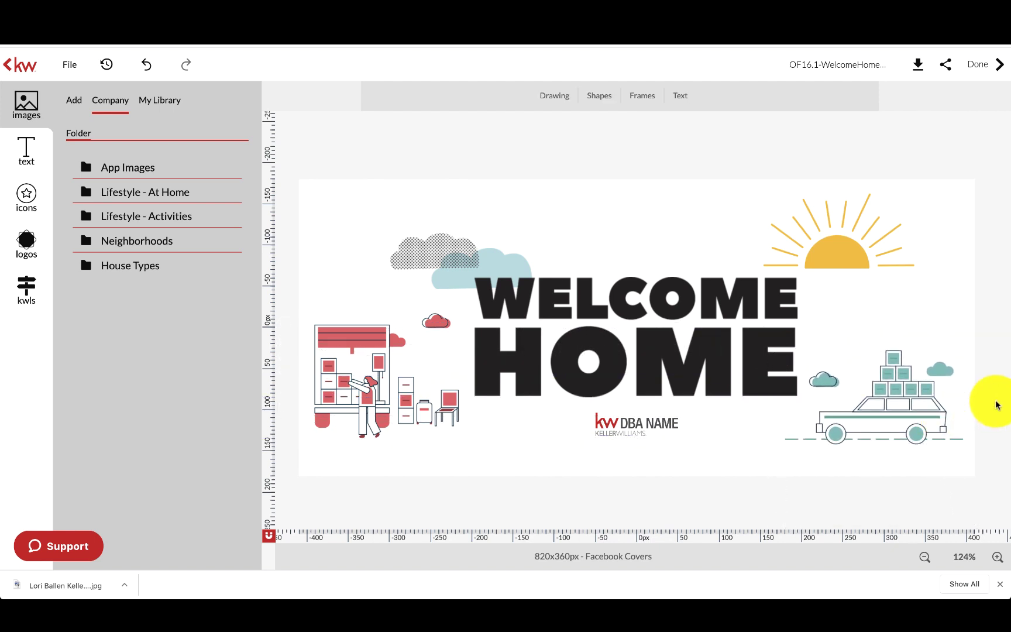
pyautogui.moveTo(889, 399); pyautogui.dragTo(890, 395)
pyautogui.click(629, 430)
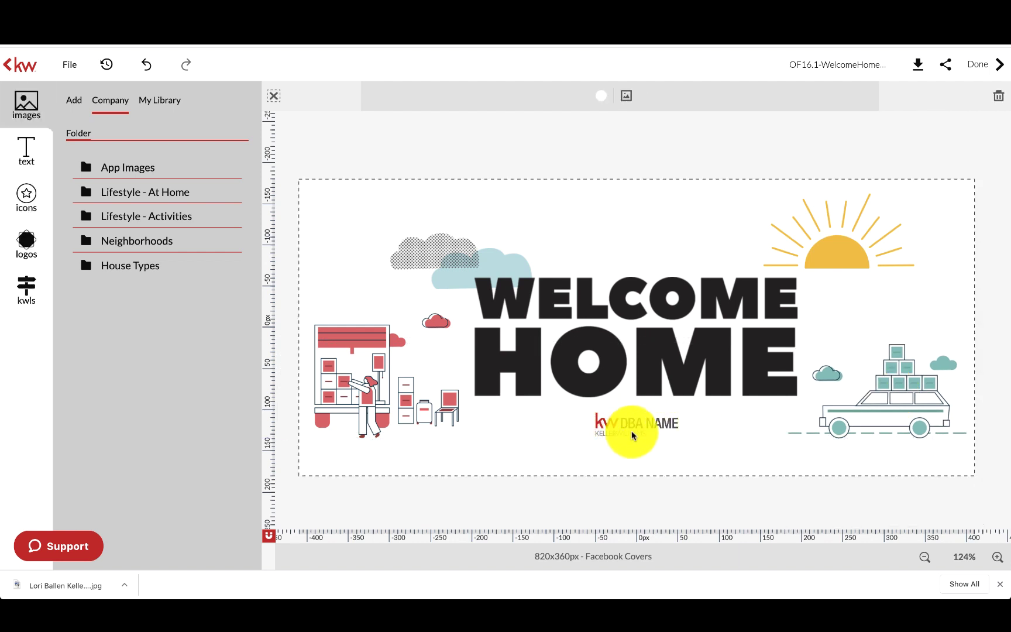
pyautogui.click(637, 432)
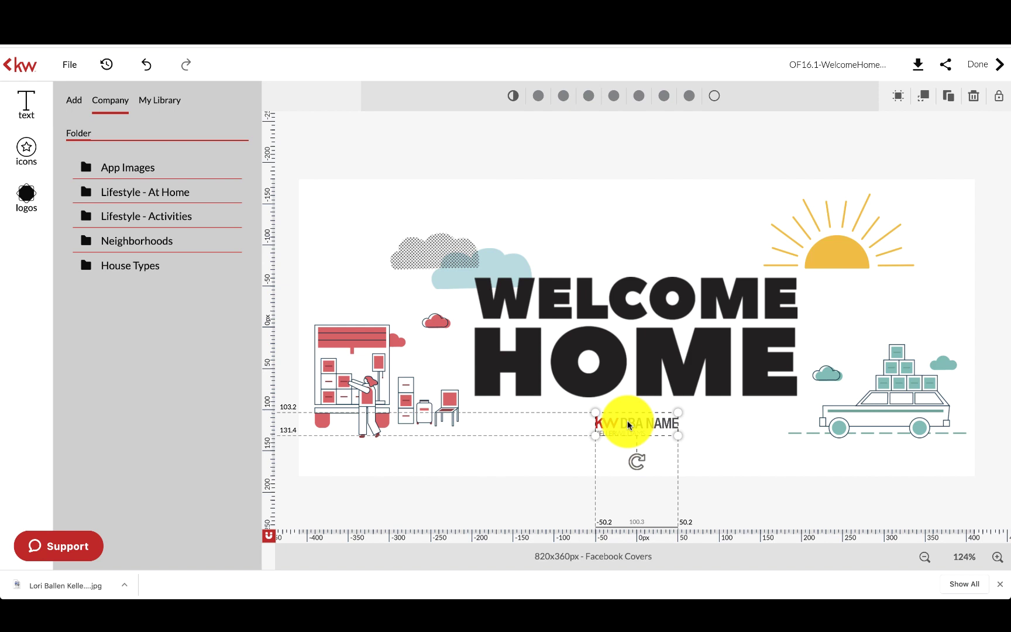
# Replace the DBA NAME placeholder with the My Library KW Las Vegas logo, placed below HOME and slightly smaller.
pyautogui.press('Delete')
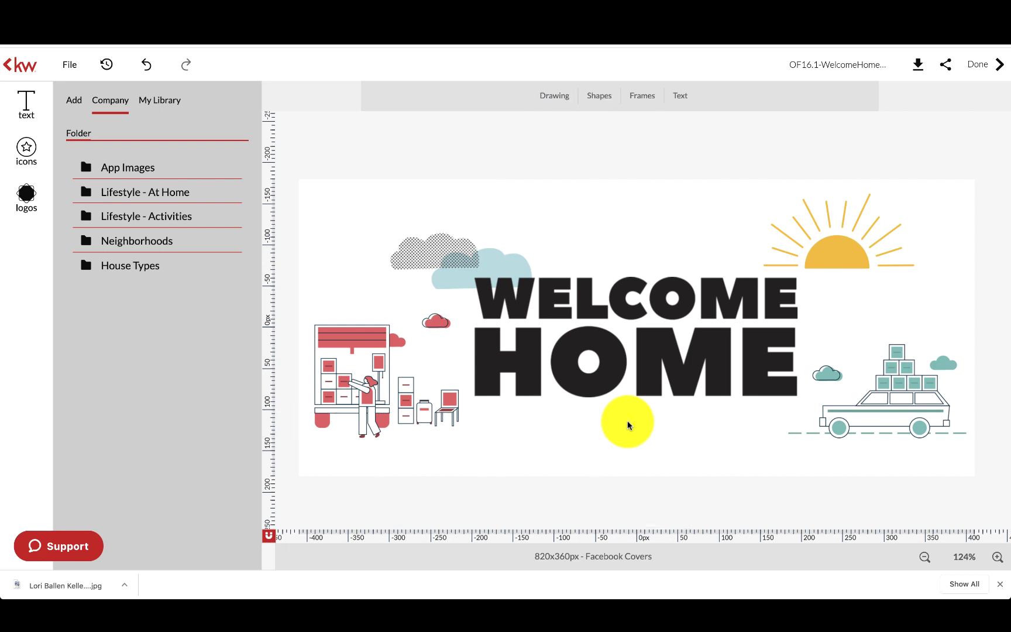
pyautogui.click(164, 101)
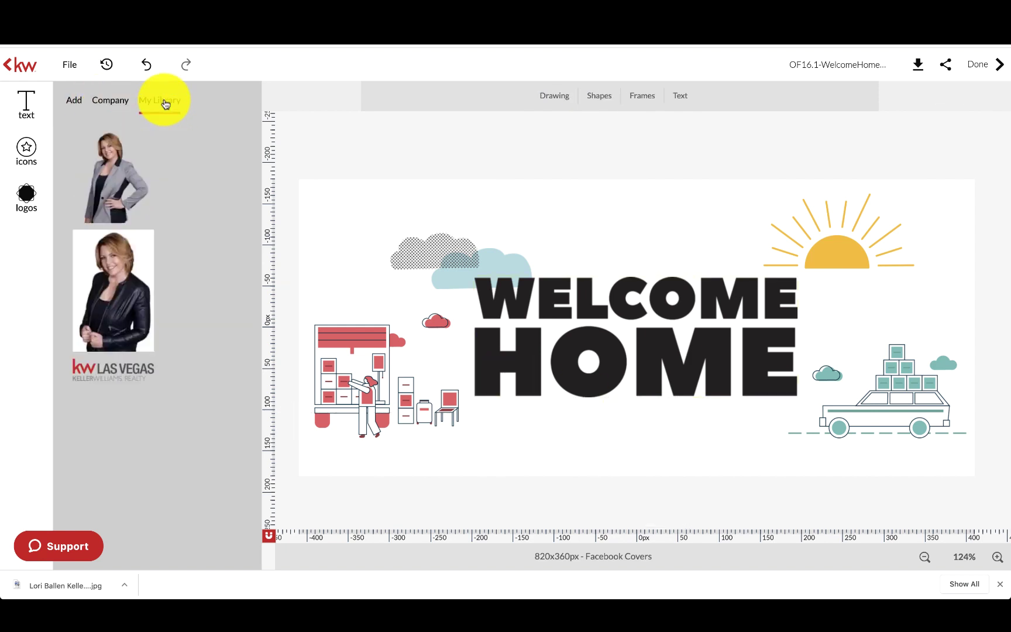
pyautogui.moveTo(117, 248)
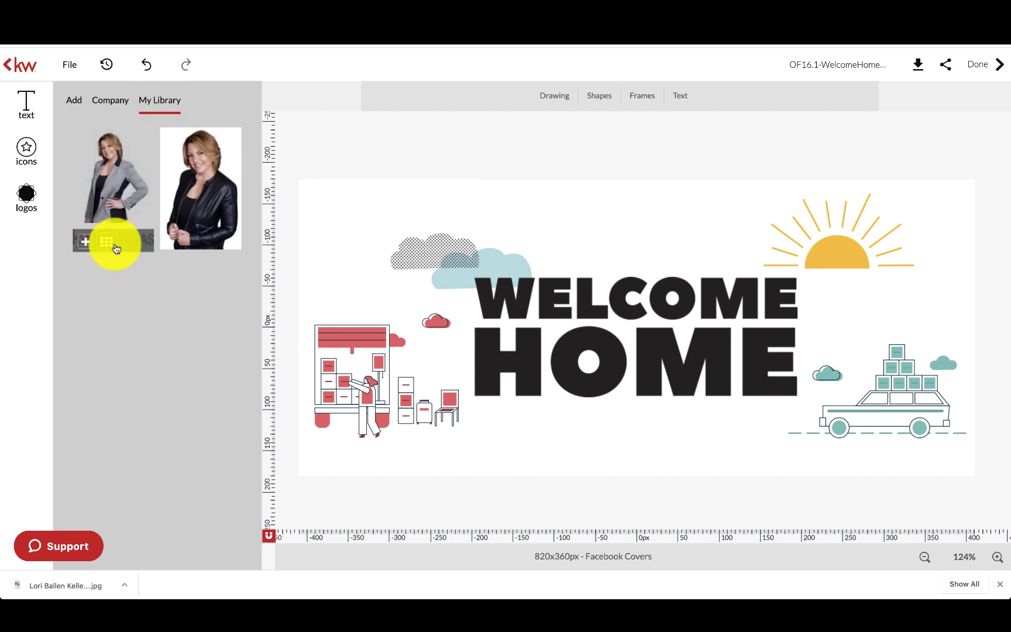
pyautogui.click(86, 247)
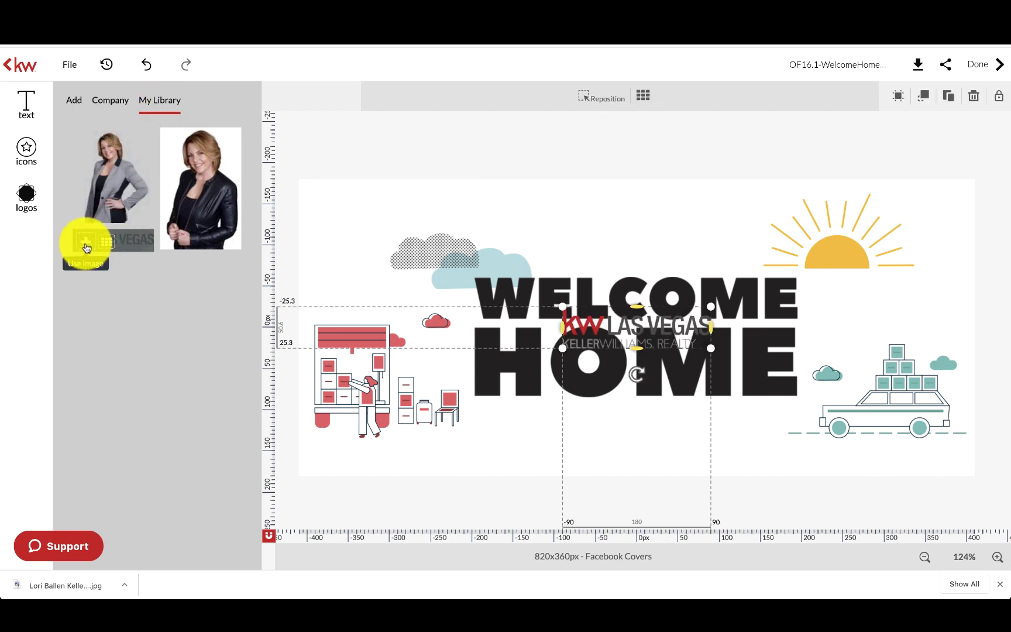
pyautogui.moveTo(654, 350); pyautogui.dragTo(627, 429)
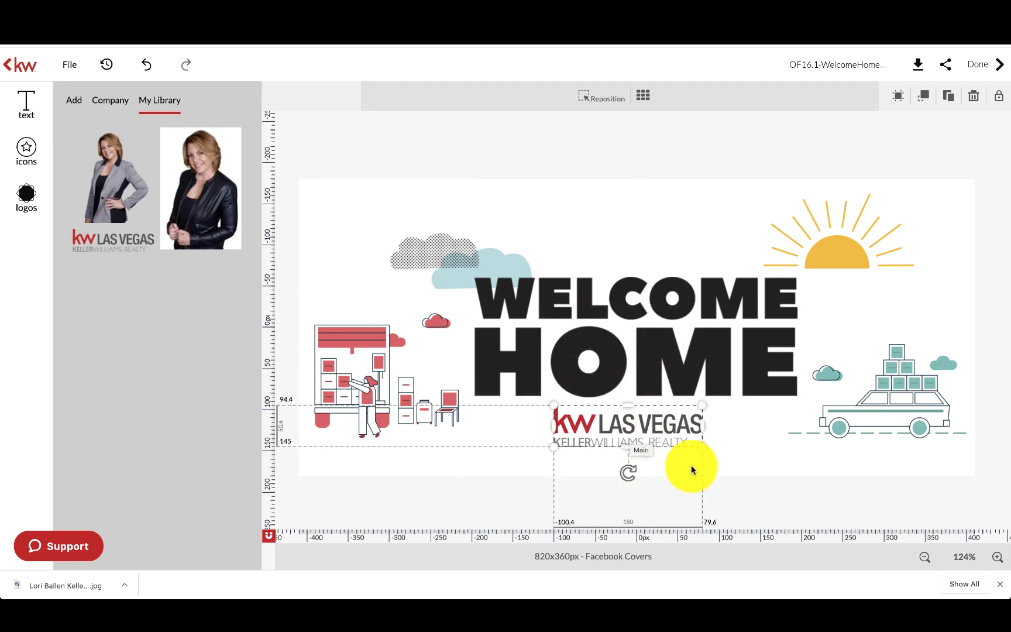
pyautogui.moveTo(700, 440); pyautogui.dragTo(643, 429)
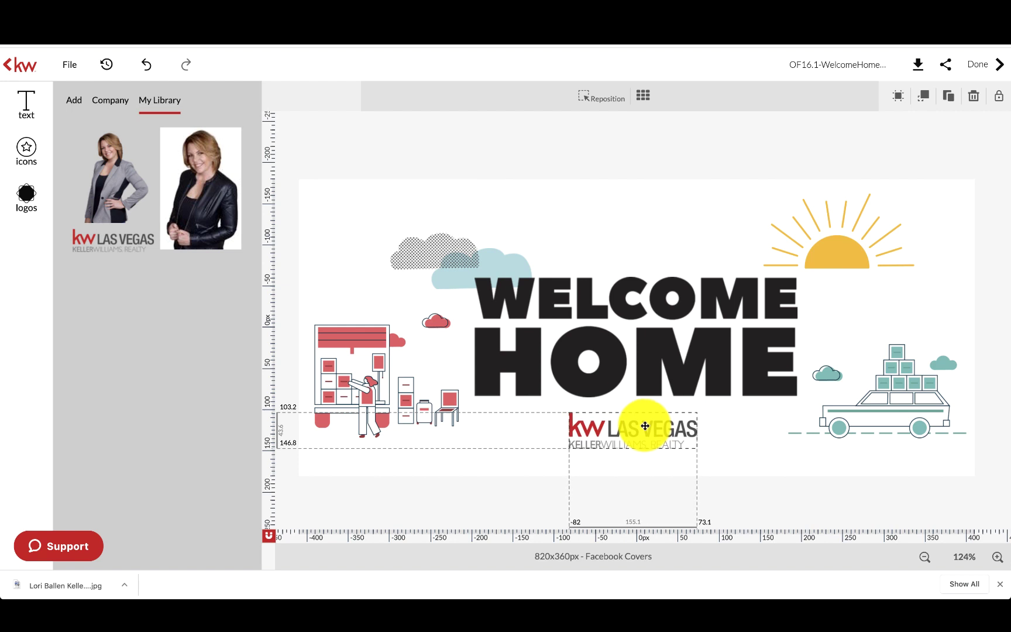
pyautogui.click(642, 209)
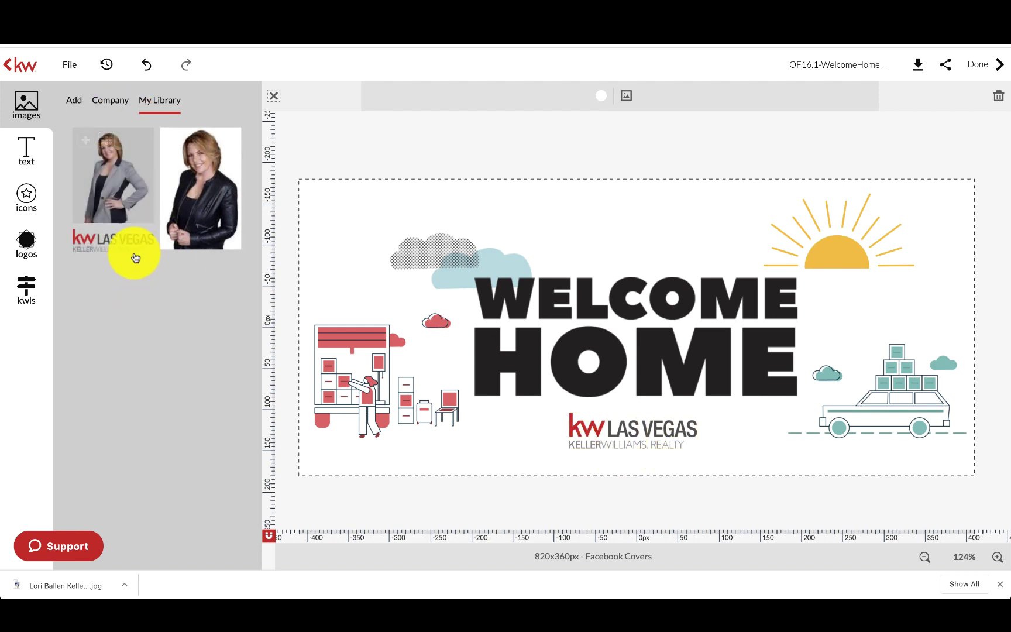
# View the image upload sources without uploading anything, and center the KW Las Vegas logo under HOME.
pyautogui.moveTo(126, 247)
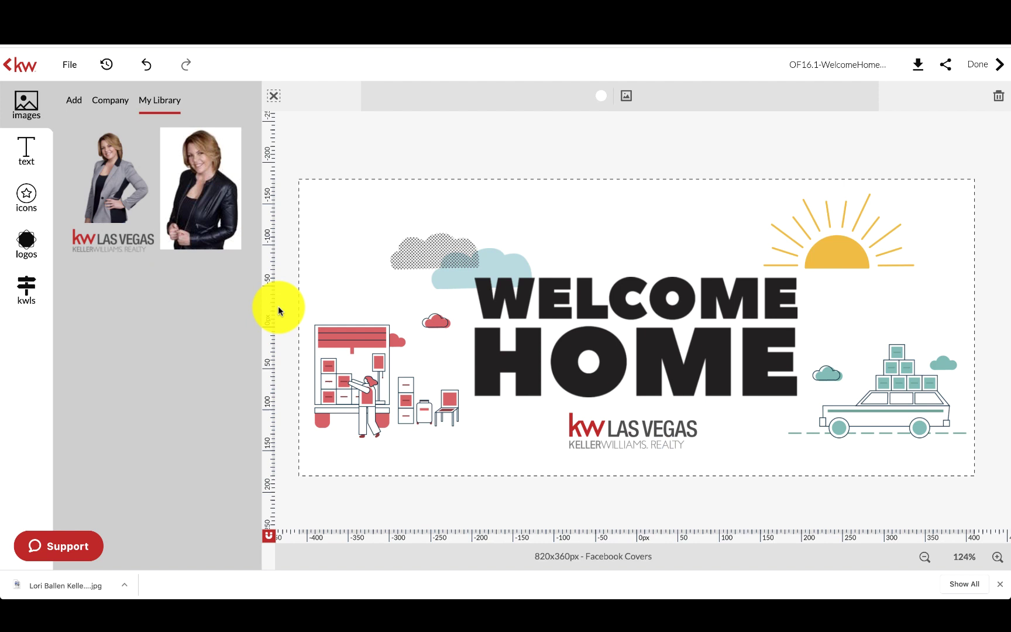
pyautogui.click(76, 103)
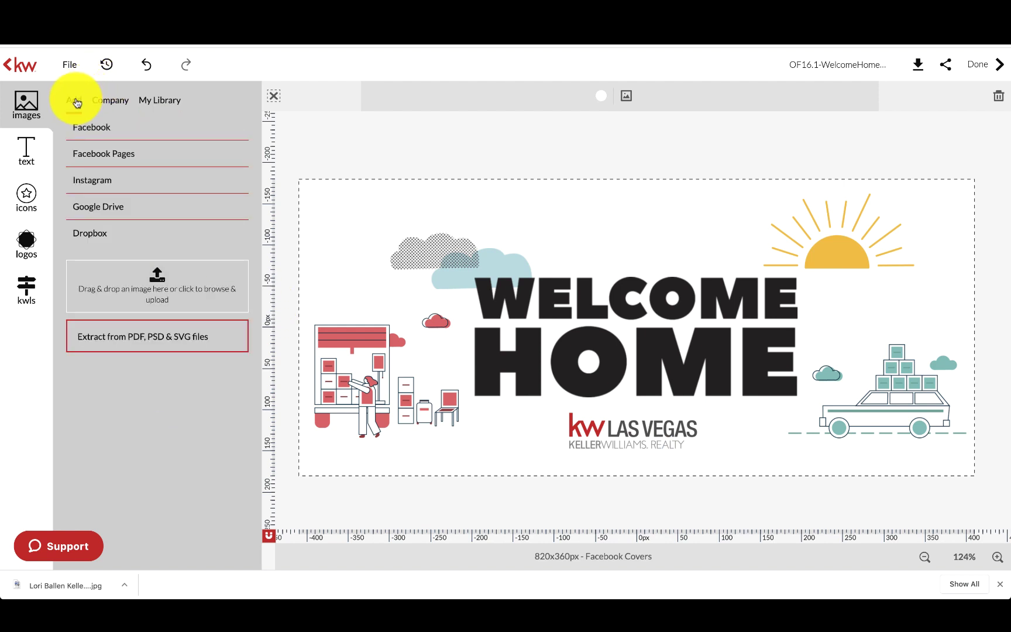
pyautogui.click(155, 278)
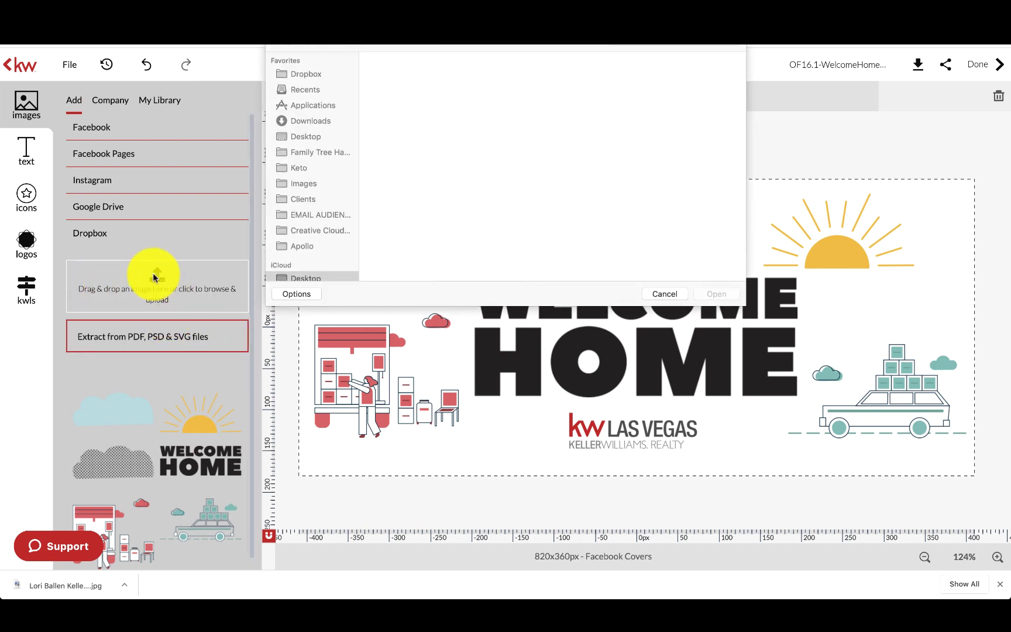
pyautogui.click(665, 294)
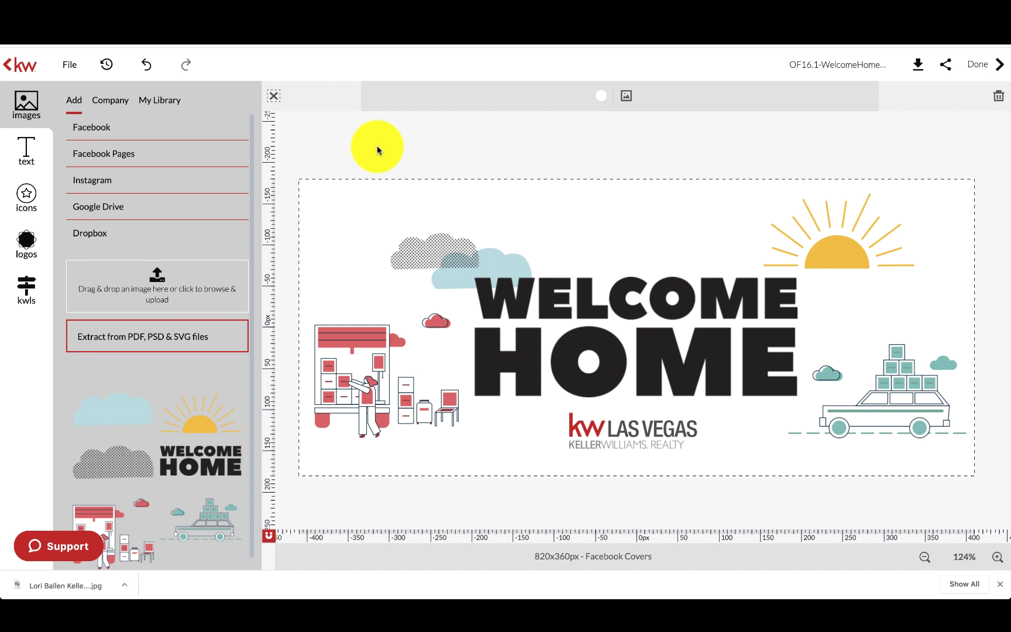
pyautogui.click(654, 441)
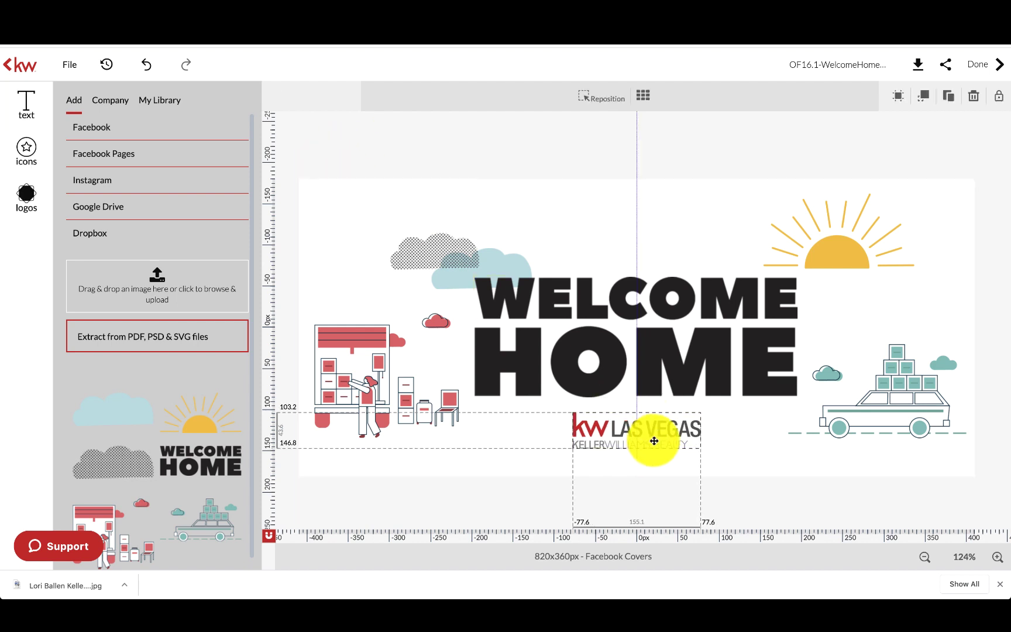
# Rename the design to the team's name followed by 'Las Vegas Real Estate', dropping 'Facebook Cover'.
pyautogui.click(722, 177)
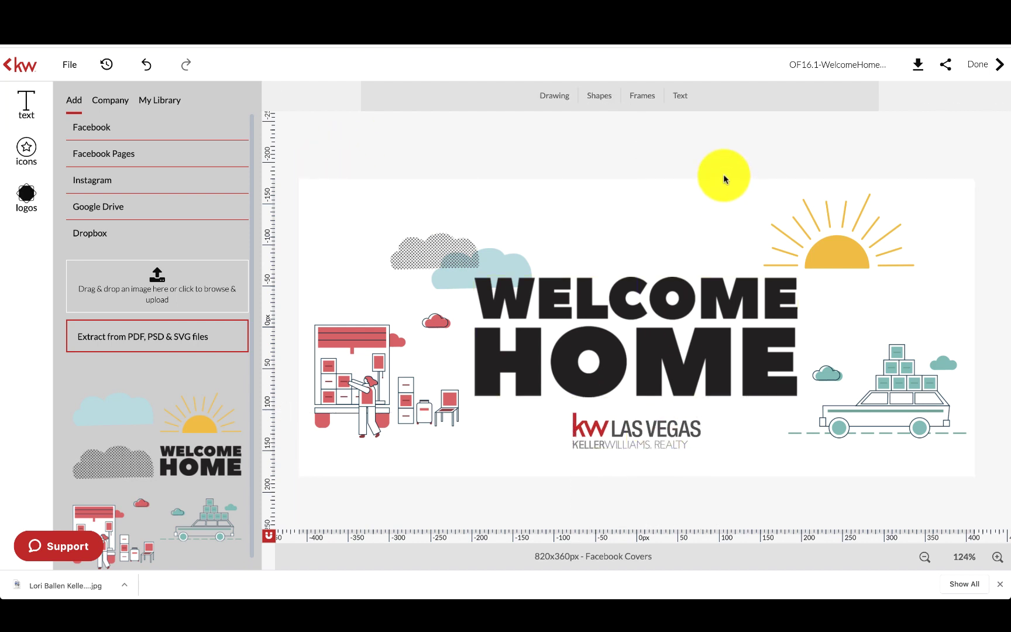
pyautogui.click(868, 66)
pyautogui.write('Lori')
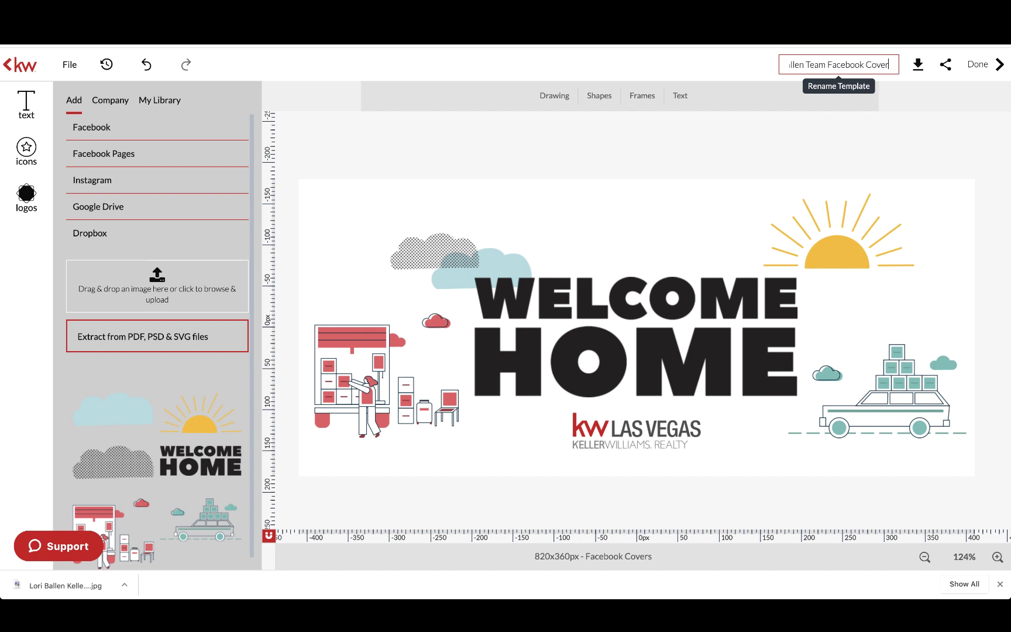
pyautogui.click(813, 70)
pyautogui.click(827, 66)
pyautogui.click(859, 69)
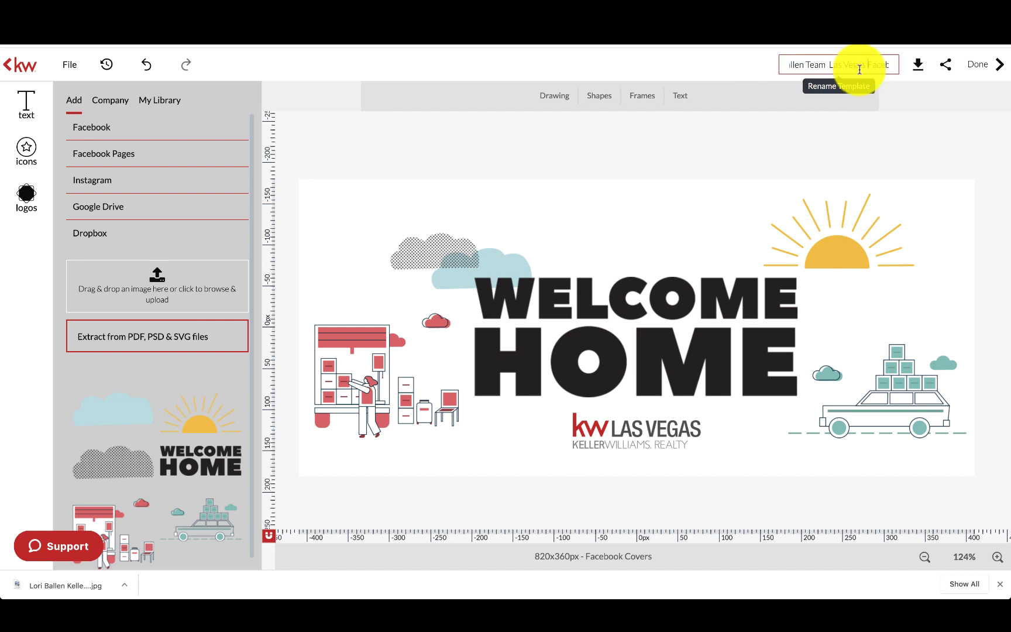
pyautogui.write('Ree')
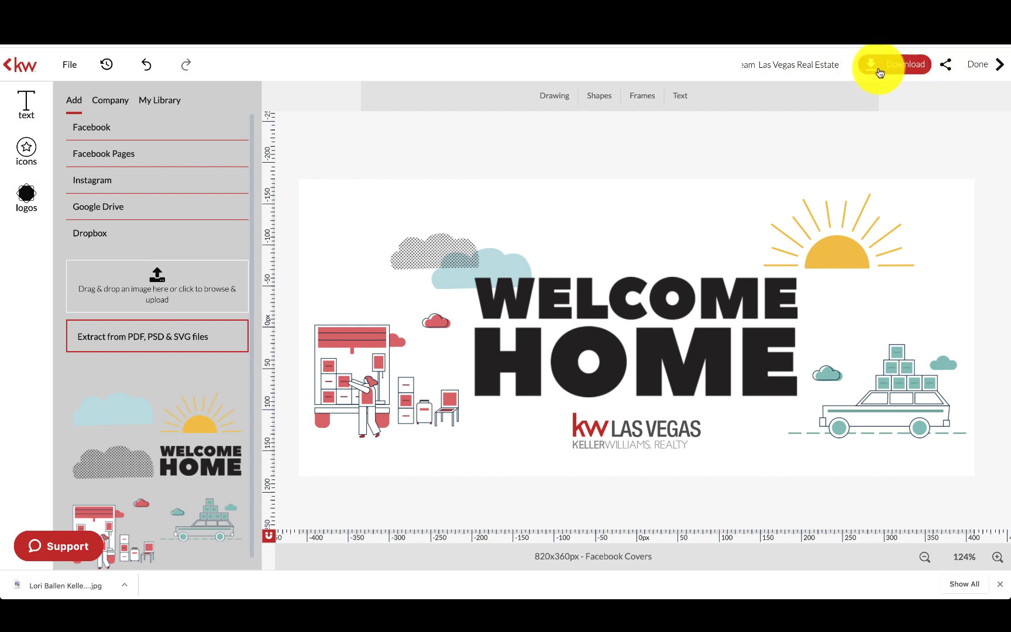
# Download the cover as a JPEG to the Desktop, named after the team's Las Vegas Real Estate page.
pyautogui.click(878, 69)
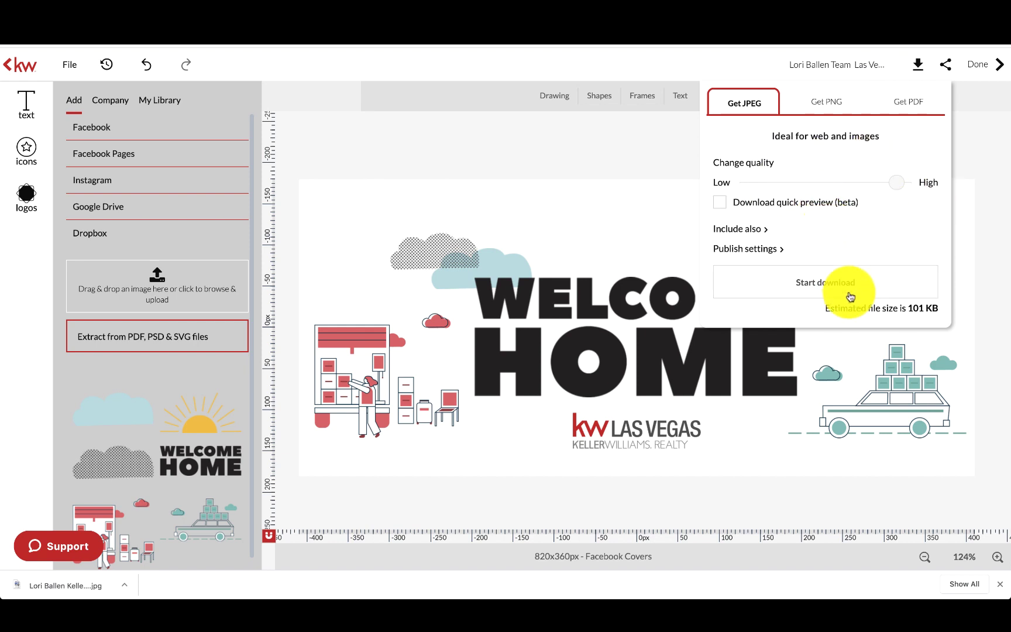
pyautogui.click(825, 285)
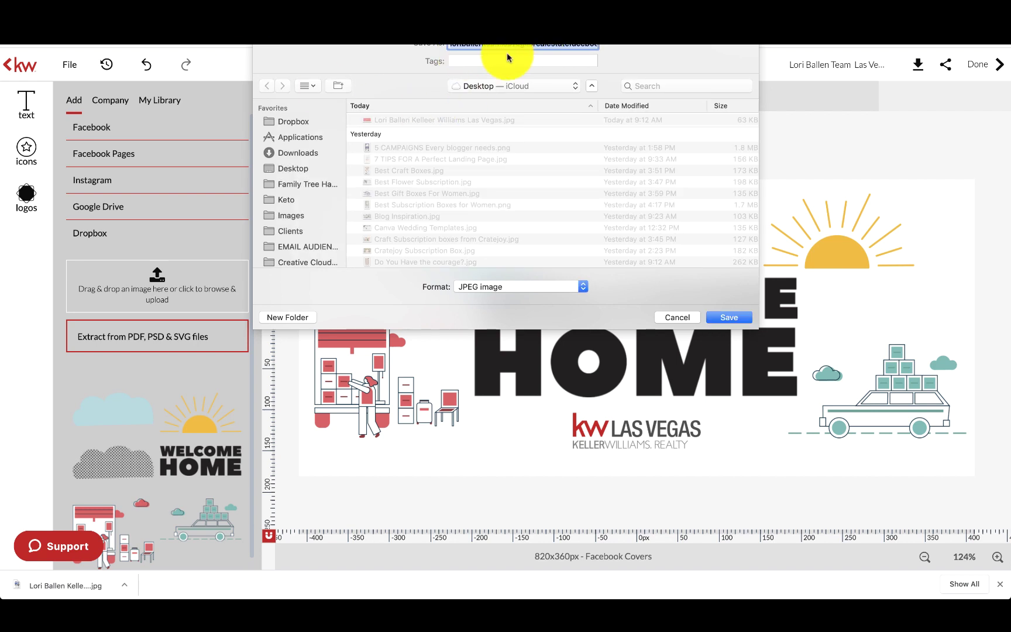
pyautogui.write('Lori')
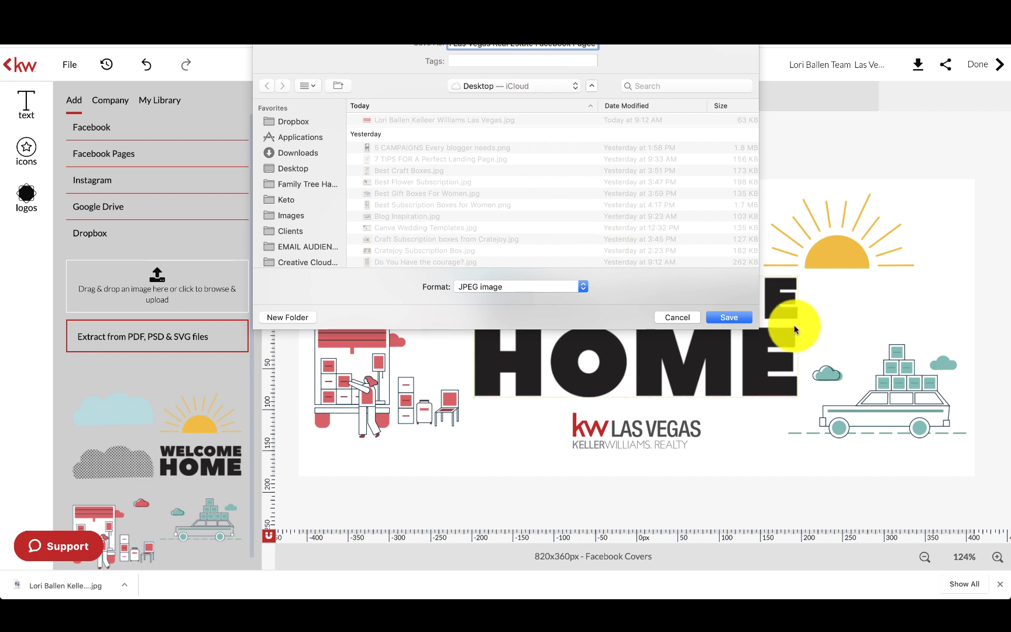
pyautogui.click(730, 317)
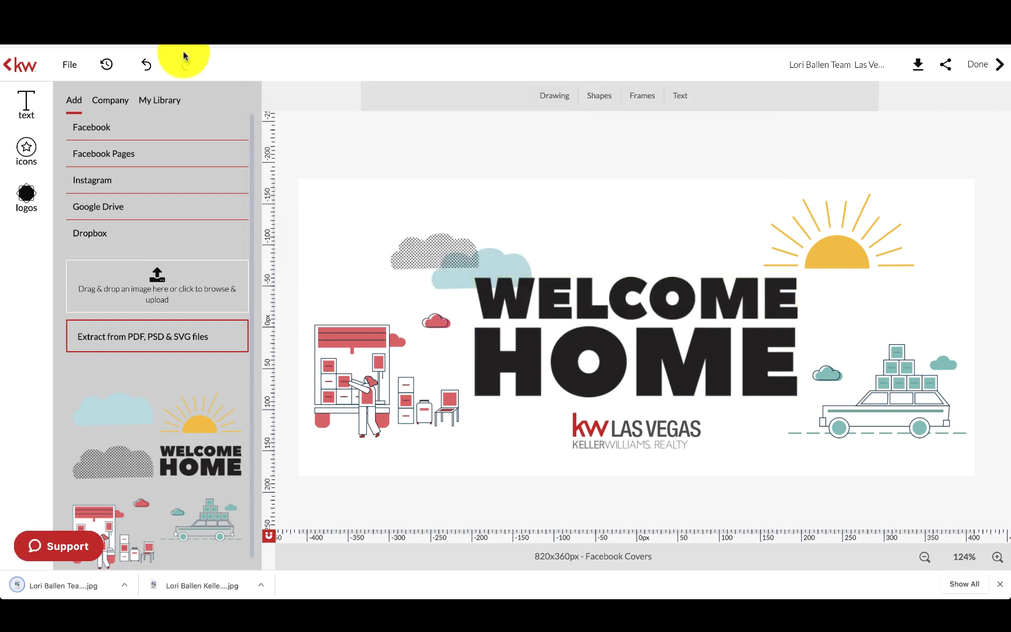
# Go to the team's Facebook page and open Change Cover > Edit Slideshow.
pyautogui.hotkey('ctrl', 'Tab')
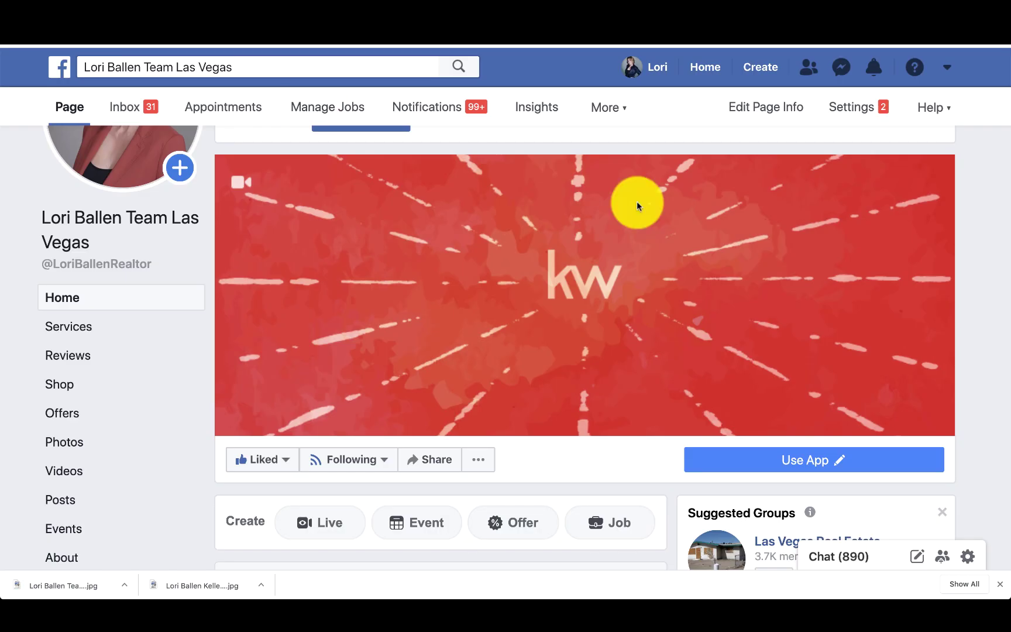
pyautogui.moveTo(429, 237)
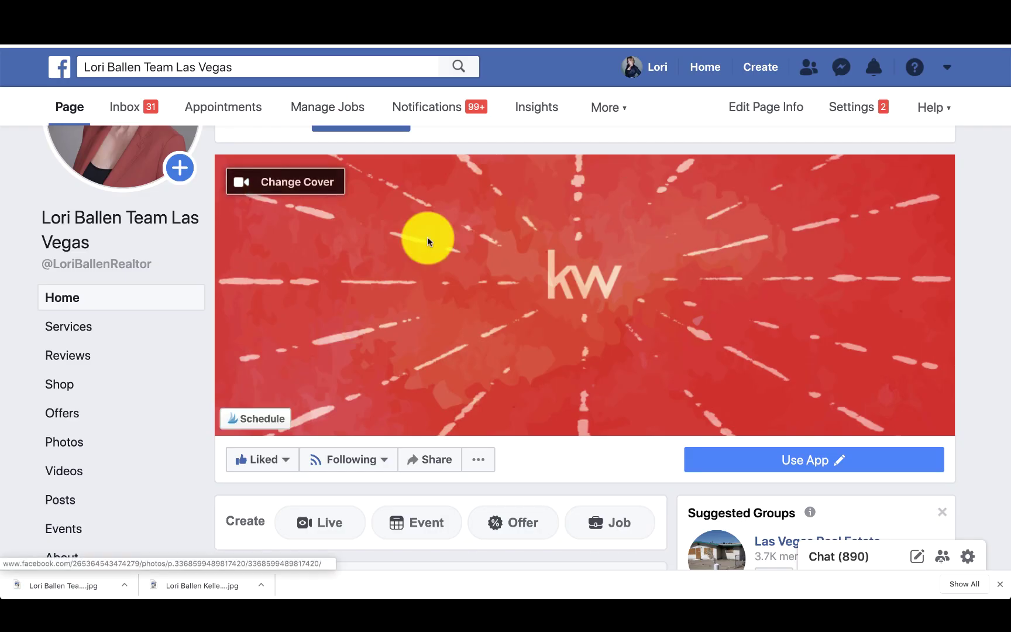
pyautogui.click(283, 185)
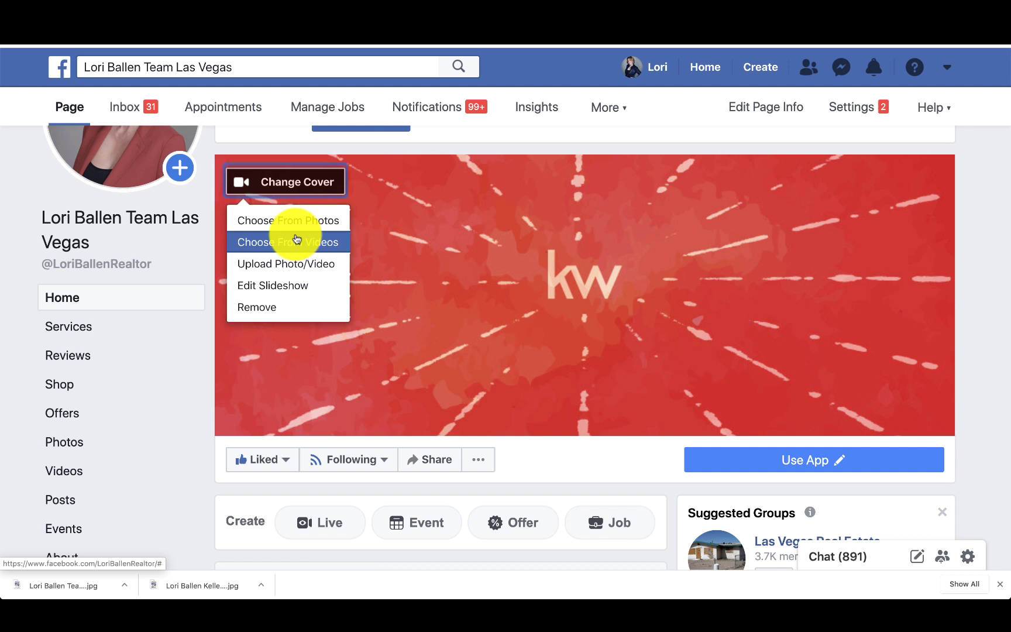
pyautogui.click(309, 287)
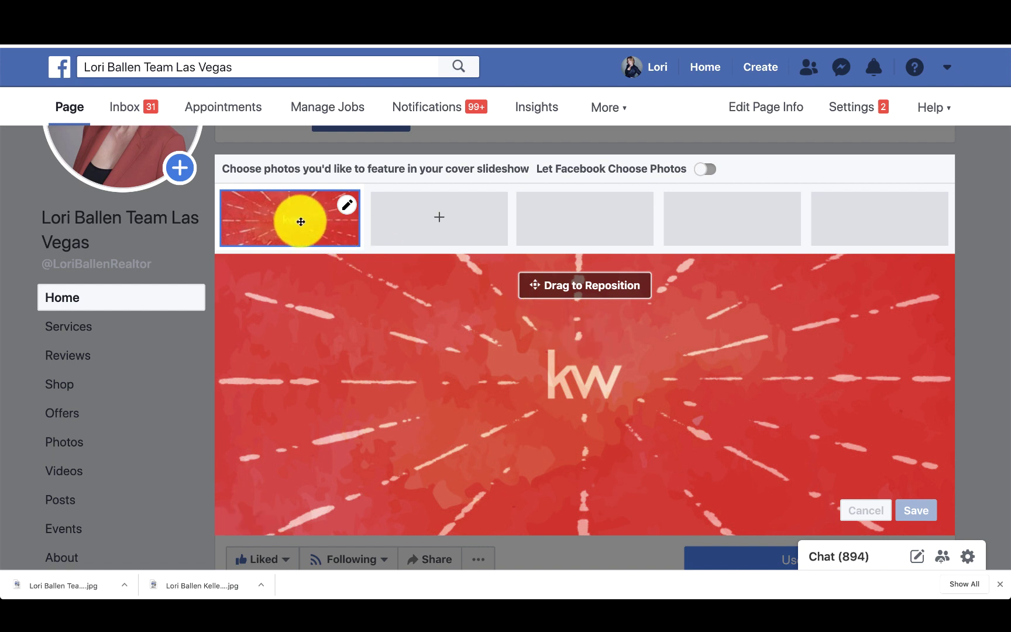
# Upload the Welcome Home JPEG as a new cover slide, move it to first position, and save.
pyautogui.click(443, 218)
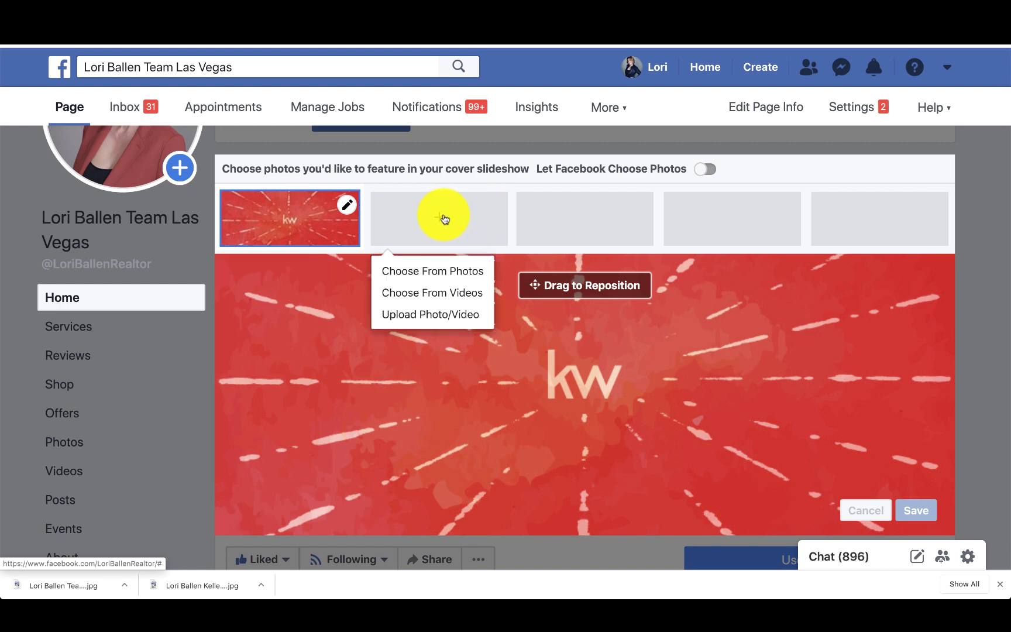
pyautogui.click(434, 270)
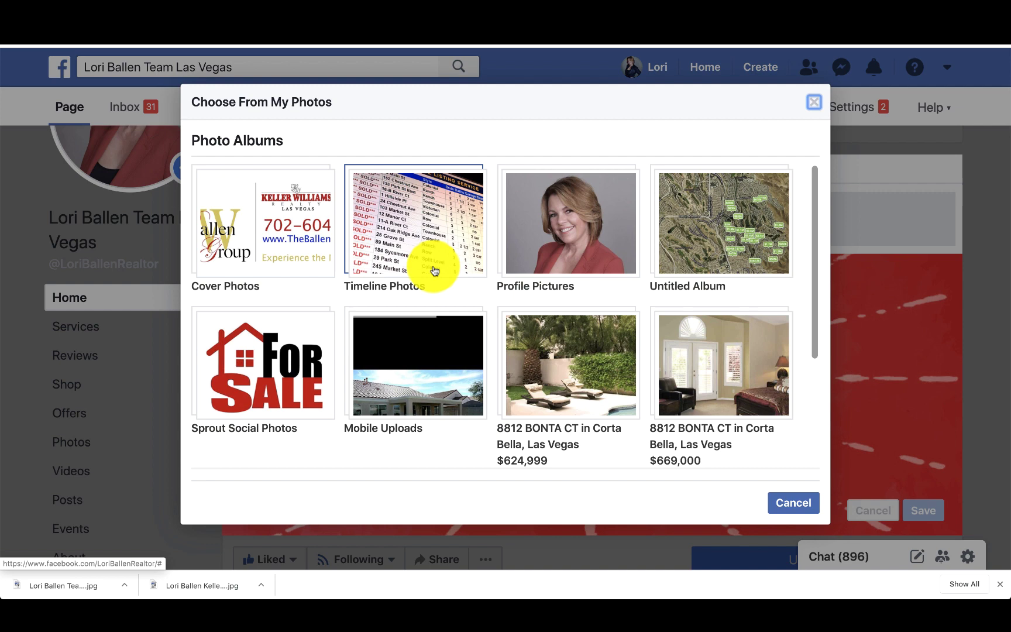
pyautogui.click(802, 502)
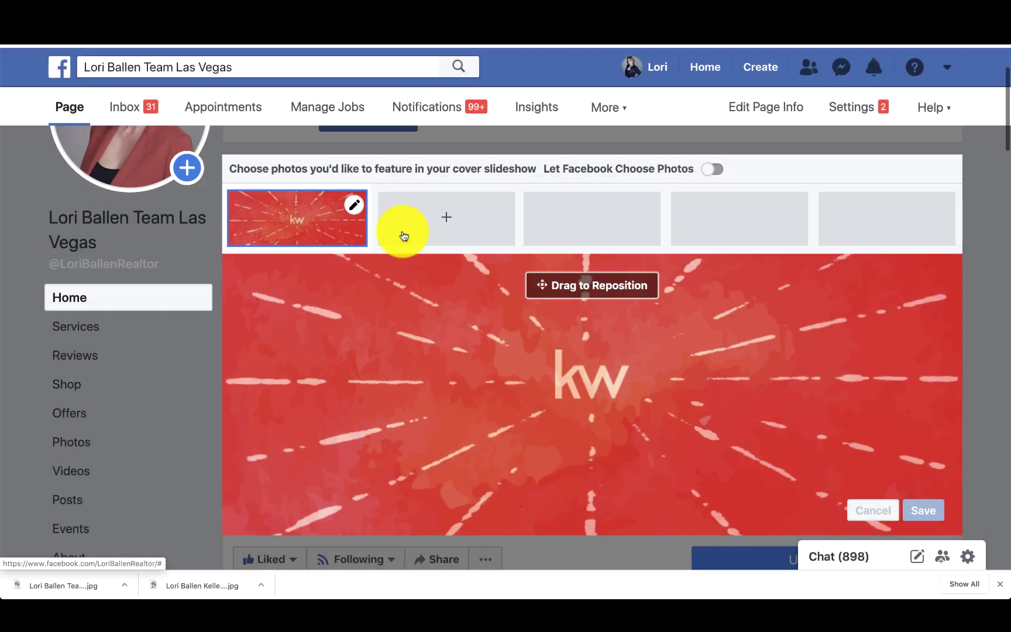
pyautogui.click(445, 217)
pyautogui.click(451, 314)
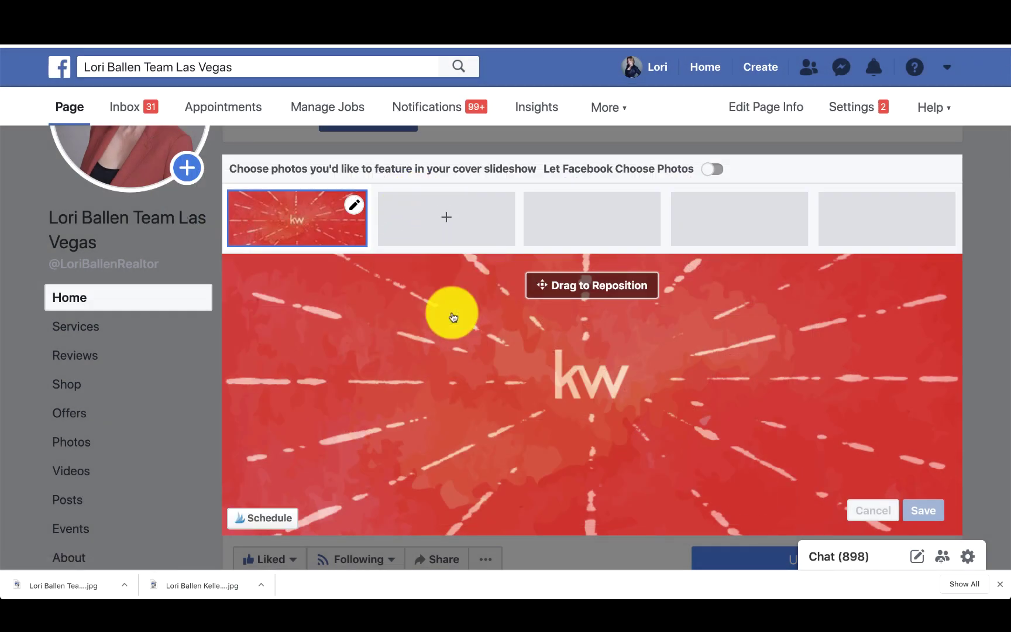
pyautogui.click(398, 131)
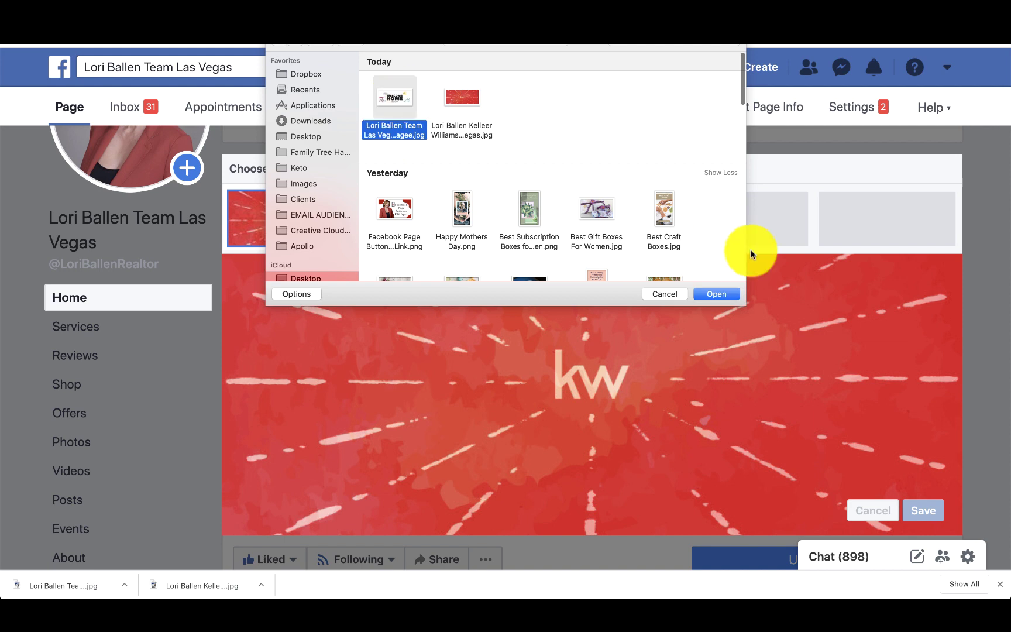
pyautogui.click(717, 293)
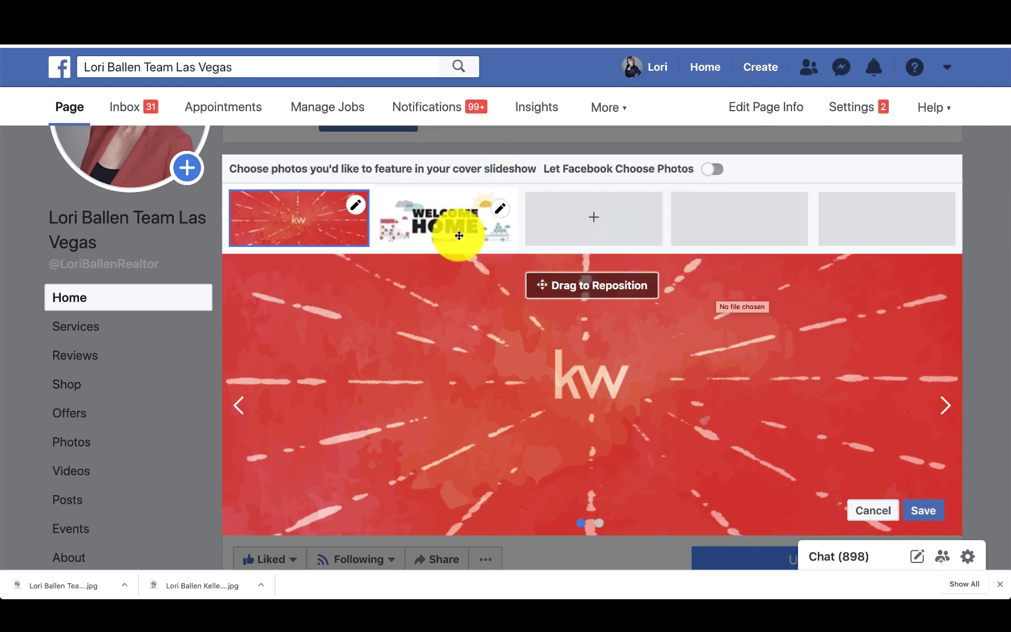
pyautogui.moveTo(431, 221); pyautogui.dragTo(293, 219)
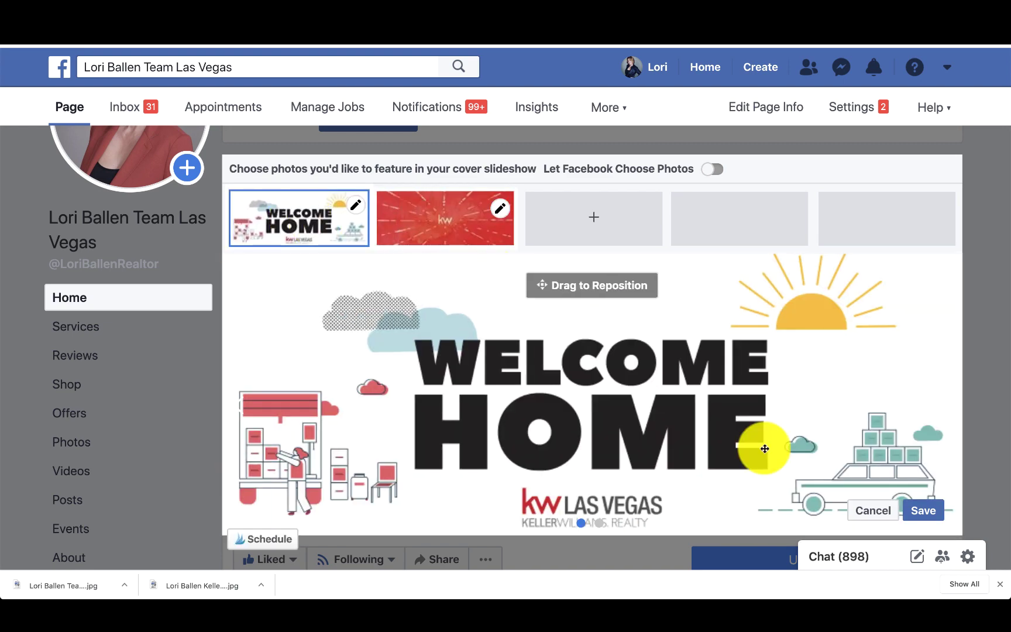
pyautogui.scroll(-3, 767, 450)
pyautogui.click(924, 319)
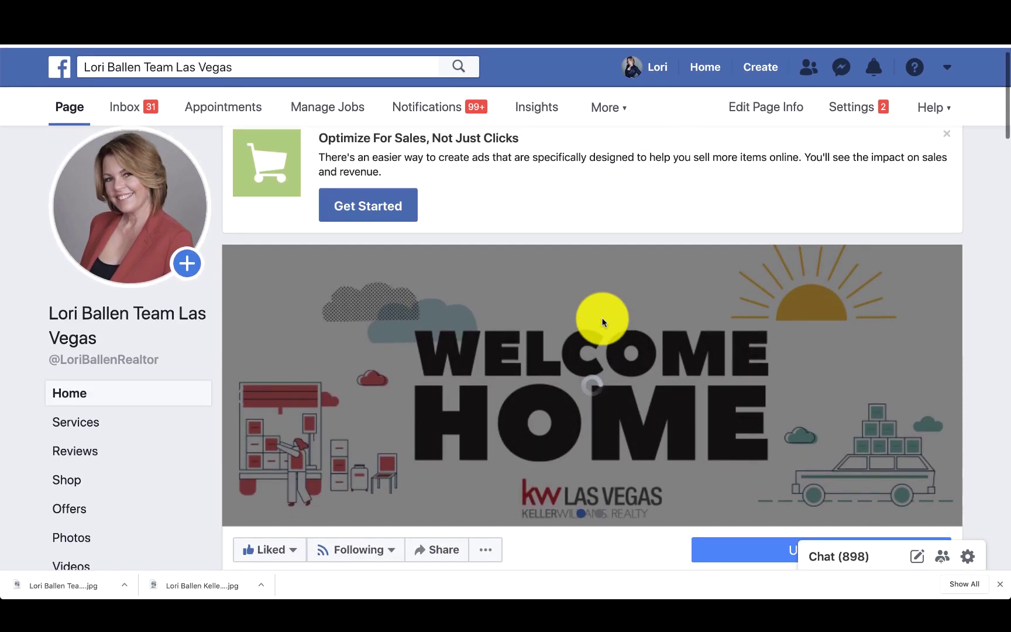
pyautogui.scroll(-1, 572, 226)
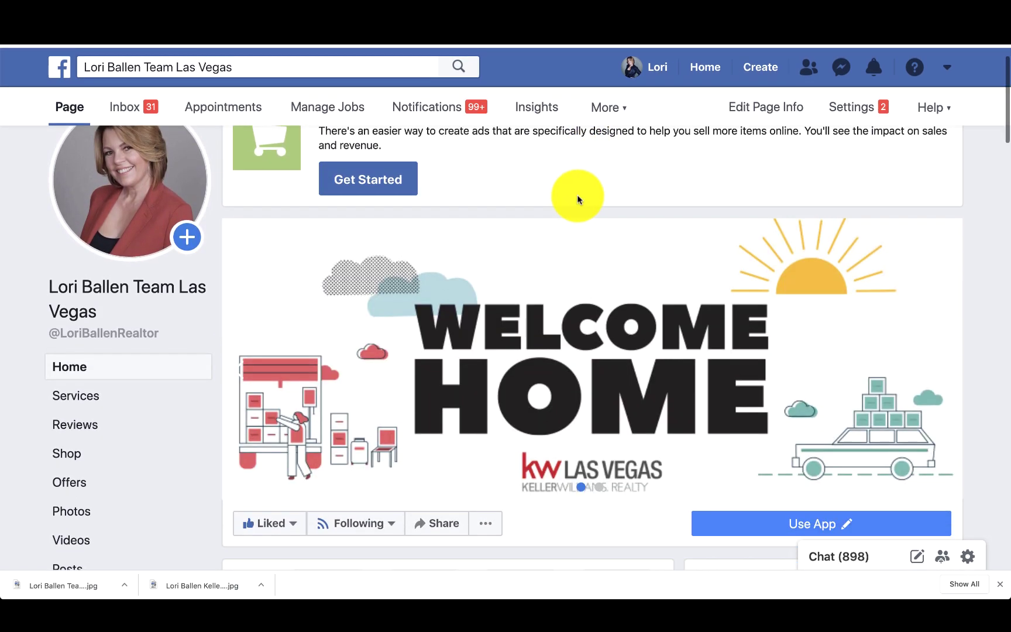
pyautogui.scroll(-1, 605, 323)
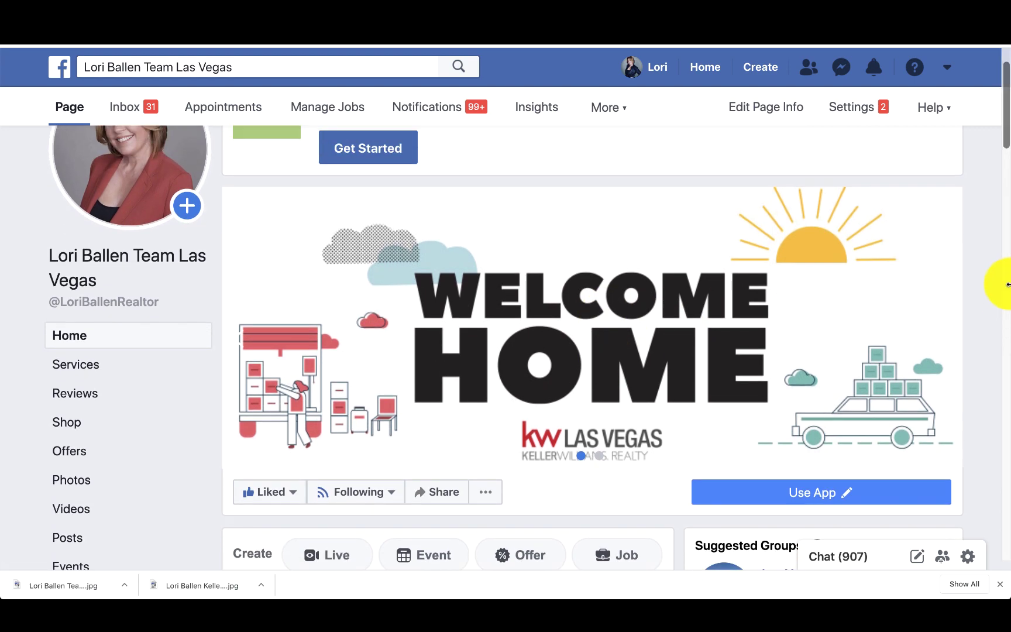
pyautogui.scroll(1, 997, 285)
pyautogui.scroll(-1, 1001, 313)
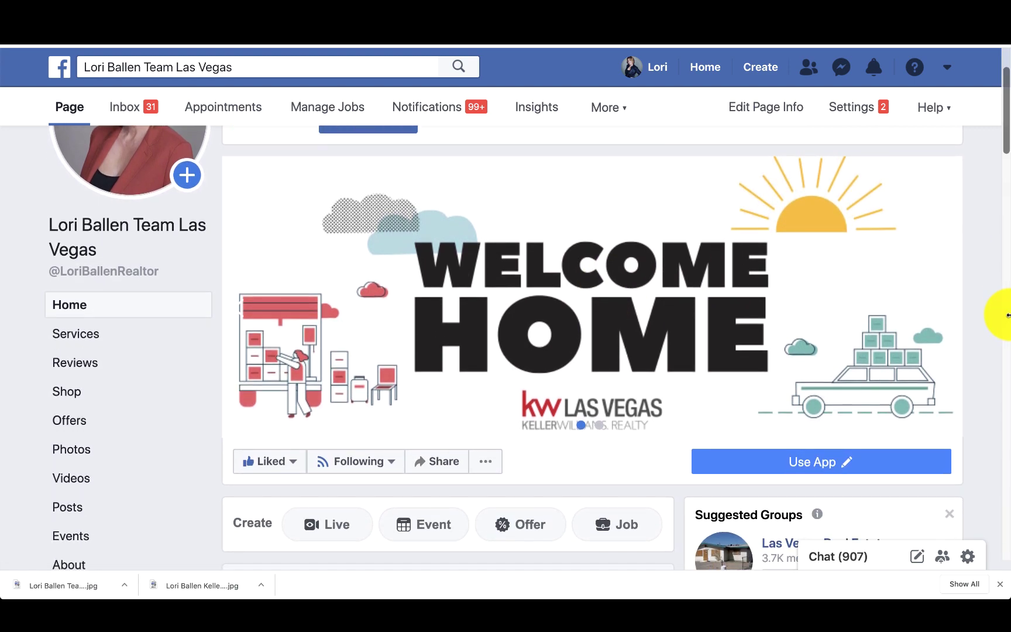
pyautogui.scroll(-1, 996, 311)
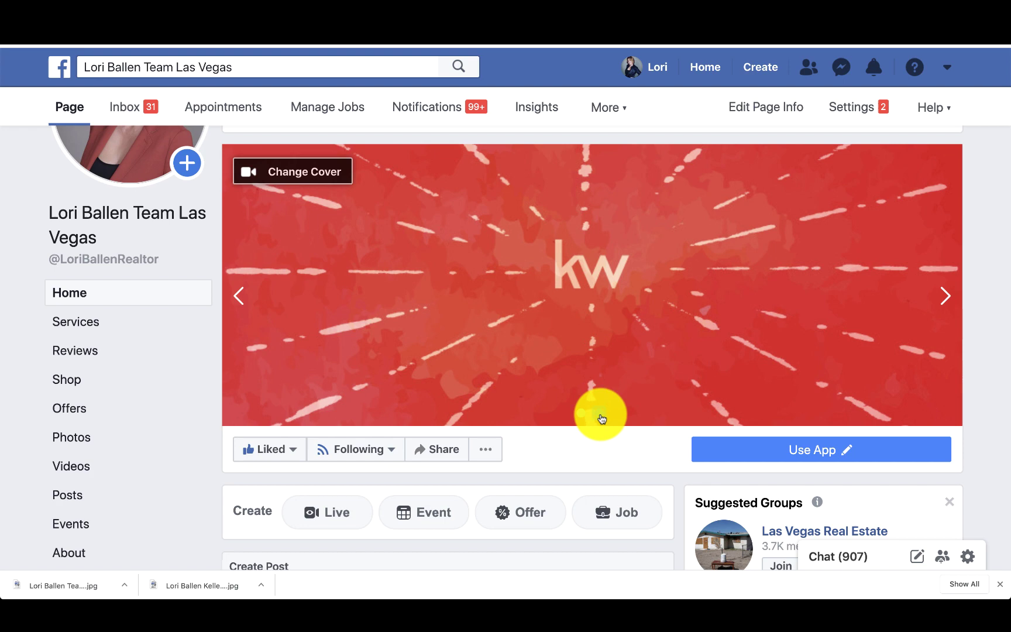
pyautogui.scroll(-1, 571, 249)
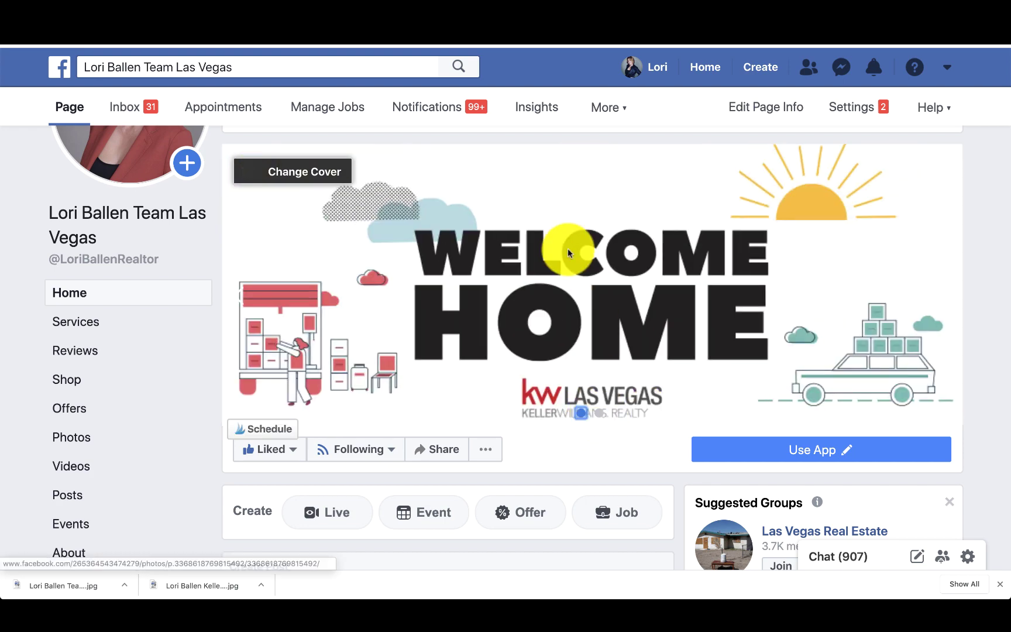
pyautogui.scroll(2, 571, 251)
pyautogui.scroll(-2, 564, 284)
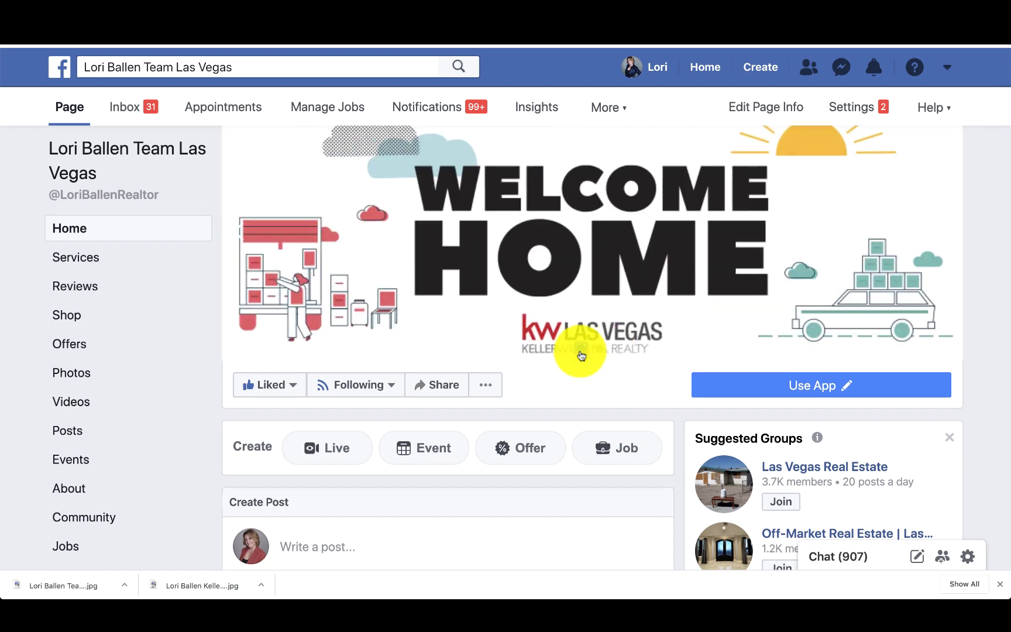
pyautogui.scroll(2, 582, 353)
pyautogui.scroll(-1, 582, 350)
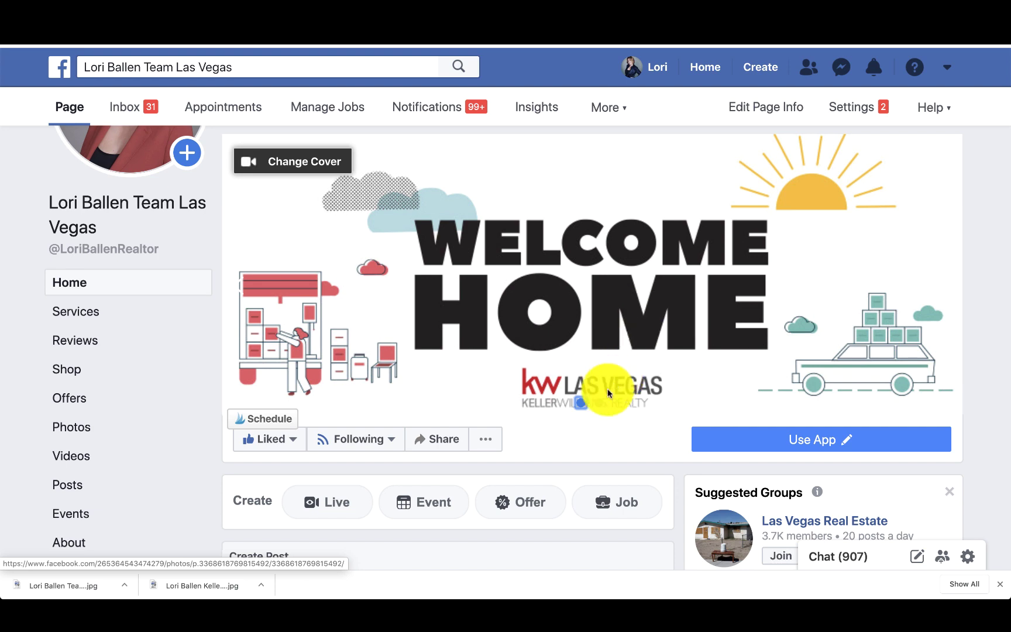
pyautogui.click(597, 403)
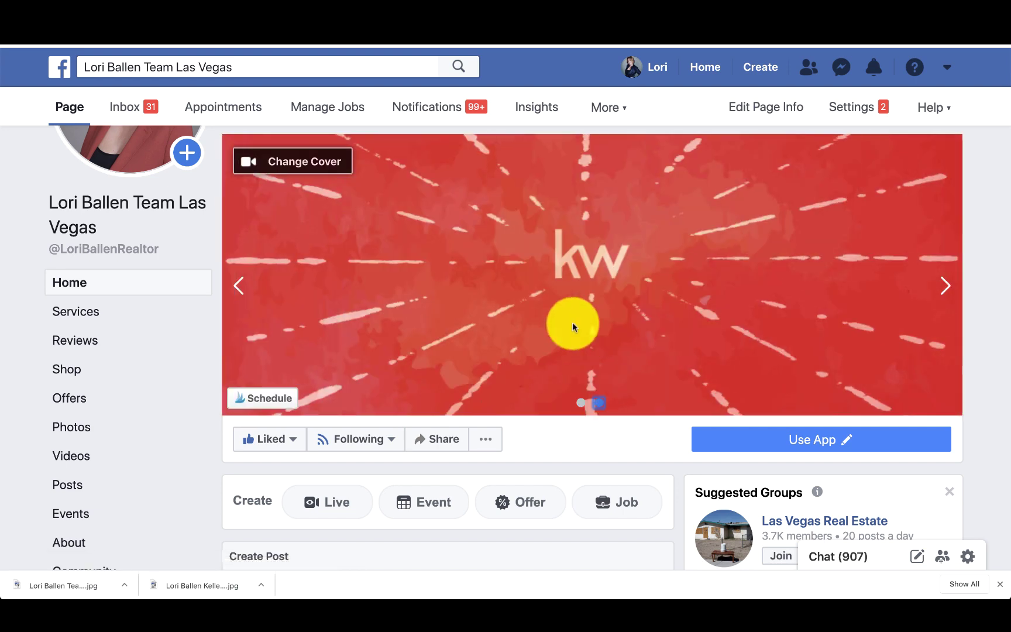
pyautogui.click(581, 404)
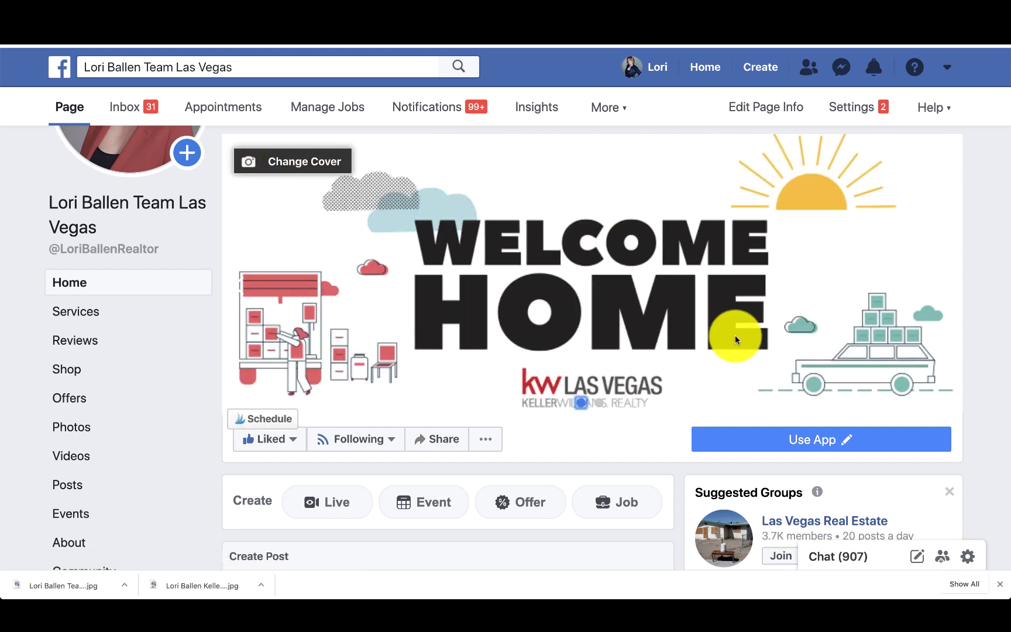